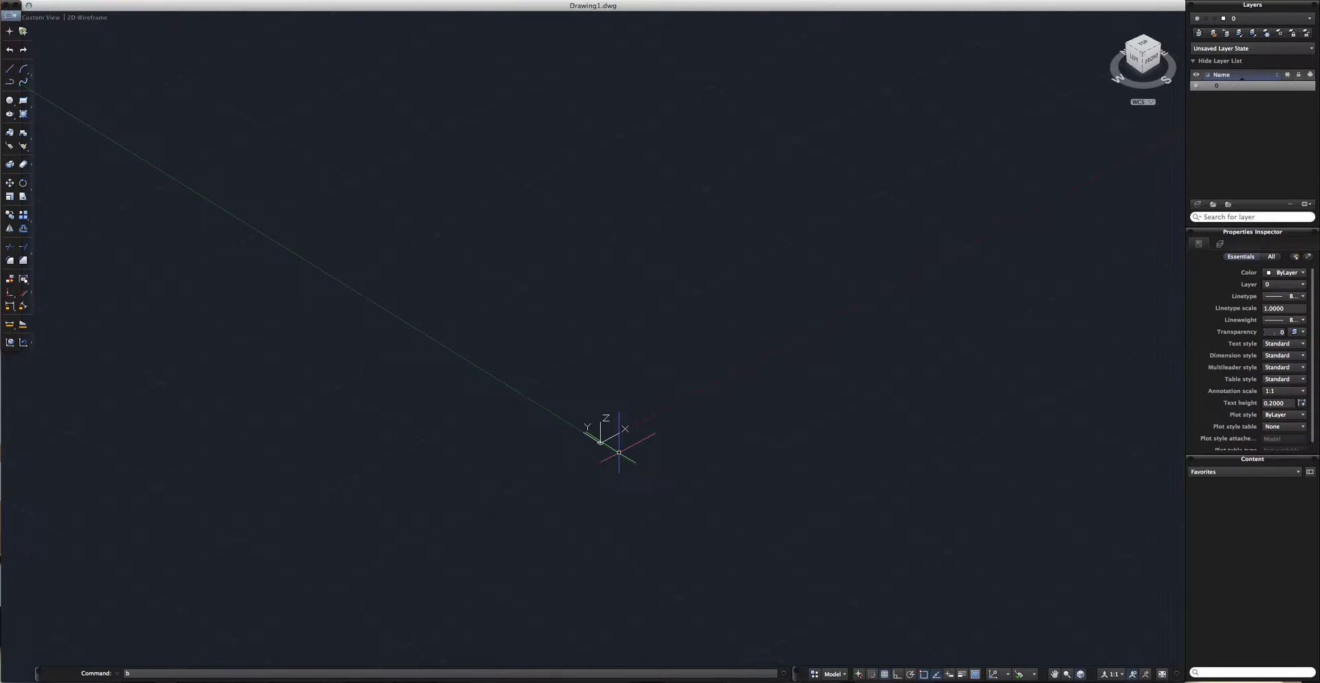
# Step: Create a 10 × 10 × 10 solid box with one corner at the origin
pyautogui.press('Return')
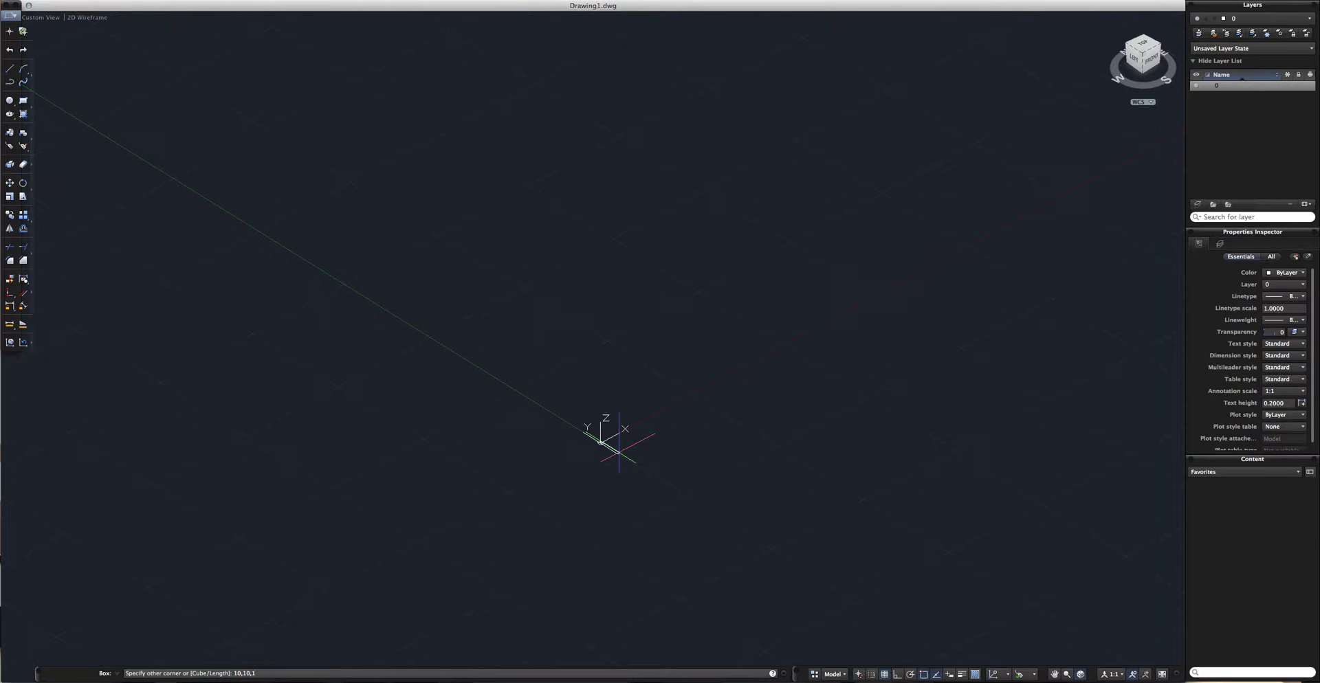
pyautogui.press('Return')
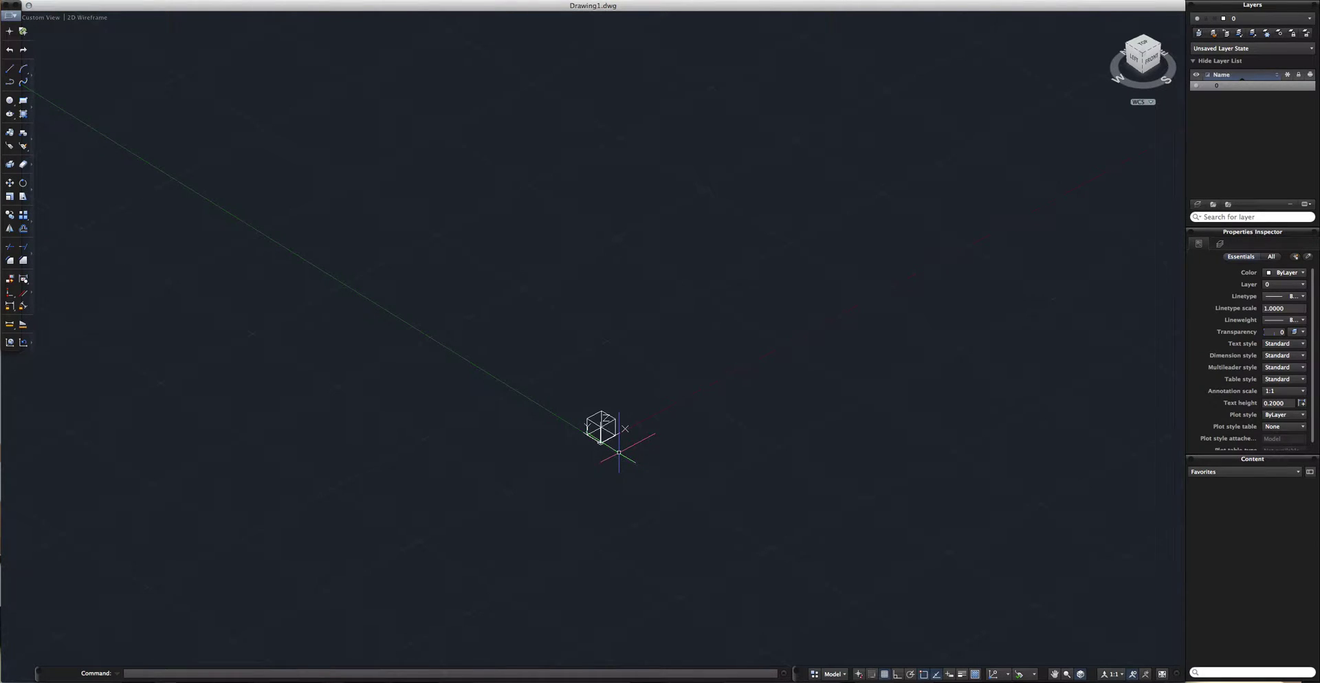
pyautogui.scroll(10, 619, 452)
pyautogui.click(527, 301)
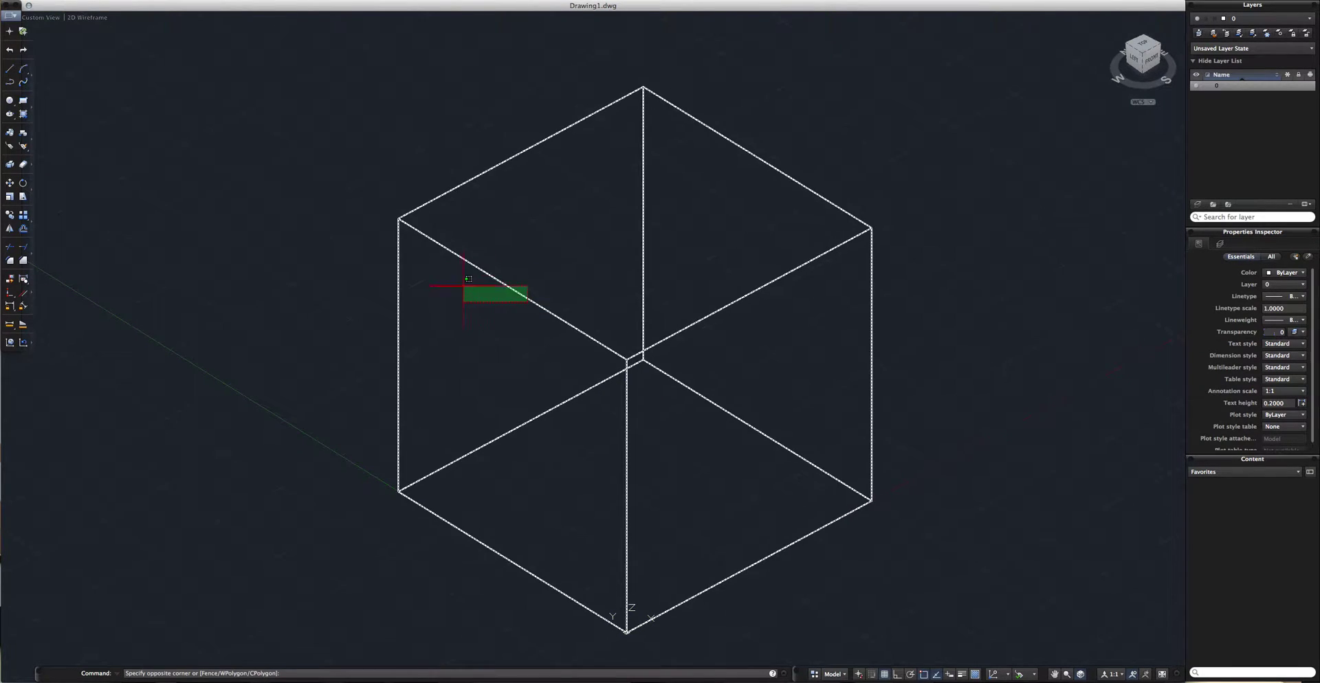
pyautogui.click(464, 286)
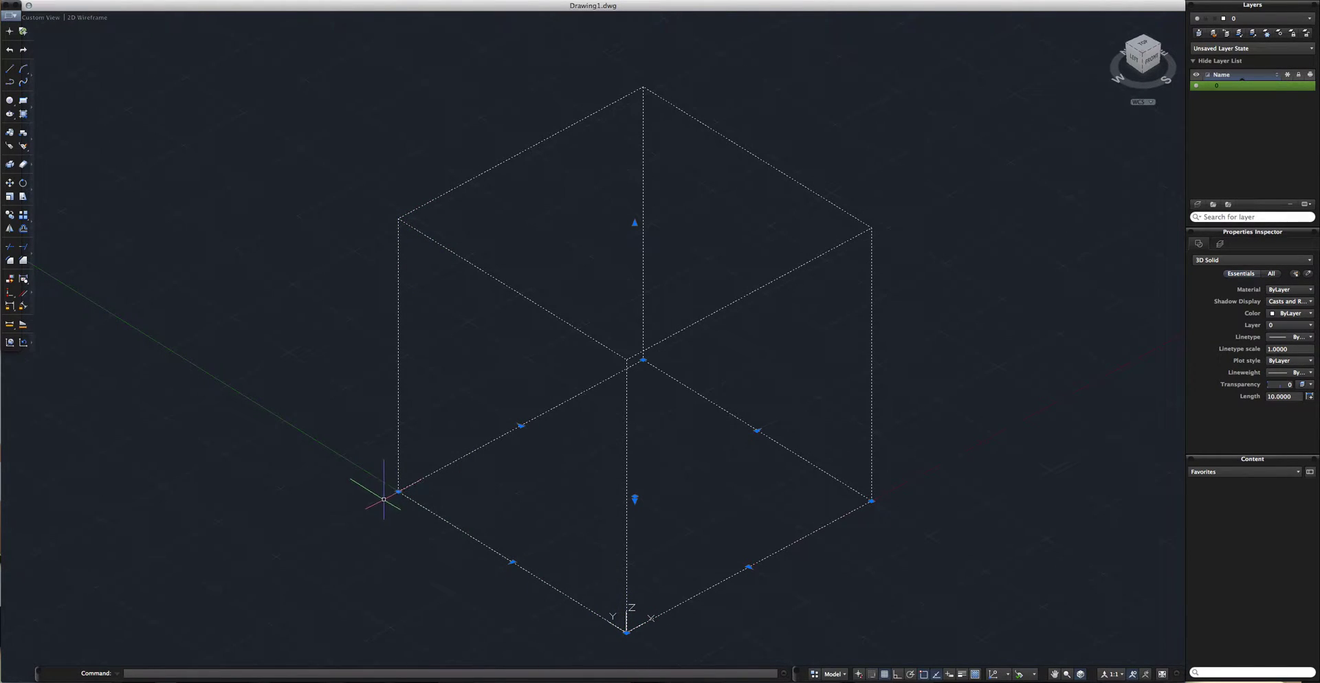
pyautogui.scroll(-2, 371, 499)
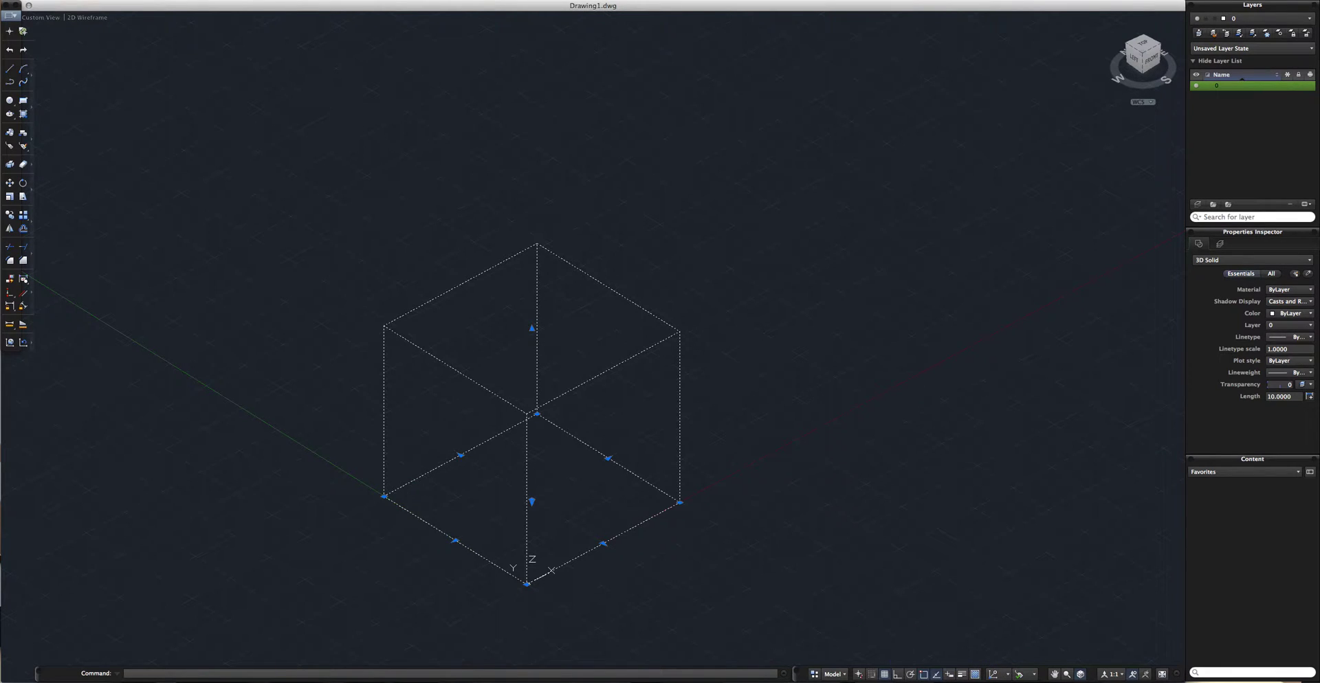
pyautogui.keyDown('shift'); pyautogui.moveTo(617, 509); pyautogui.dragTo(613, 481, button='middle'); pyautogui.keyUp('shift')
pyautogui.press('Escape')
# Step: Draw a helix centred at 5,5 with base and top radii of 5, reaching up to the box's top face
pyautogui.scroll(-3, 578, 503)
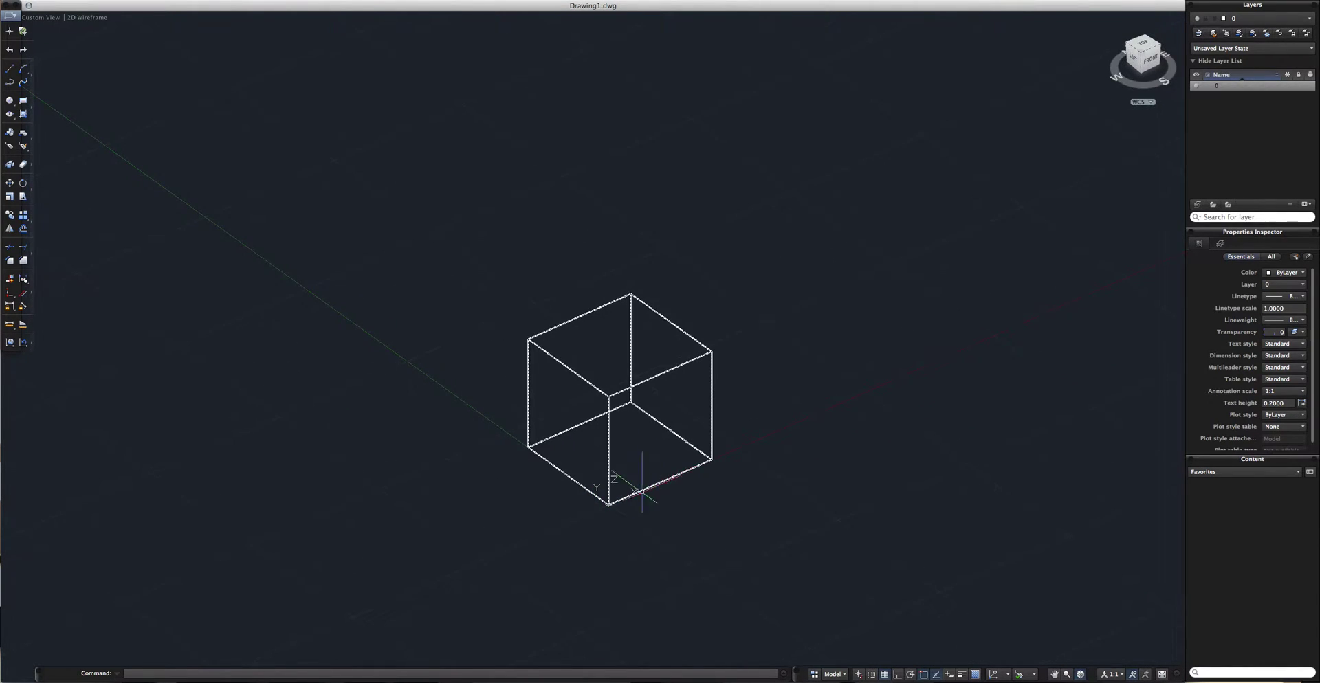
pyautogui.scroll(6, 642, 482)
pyautogui.scroll(-4, 489, 474)
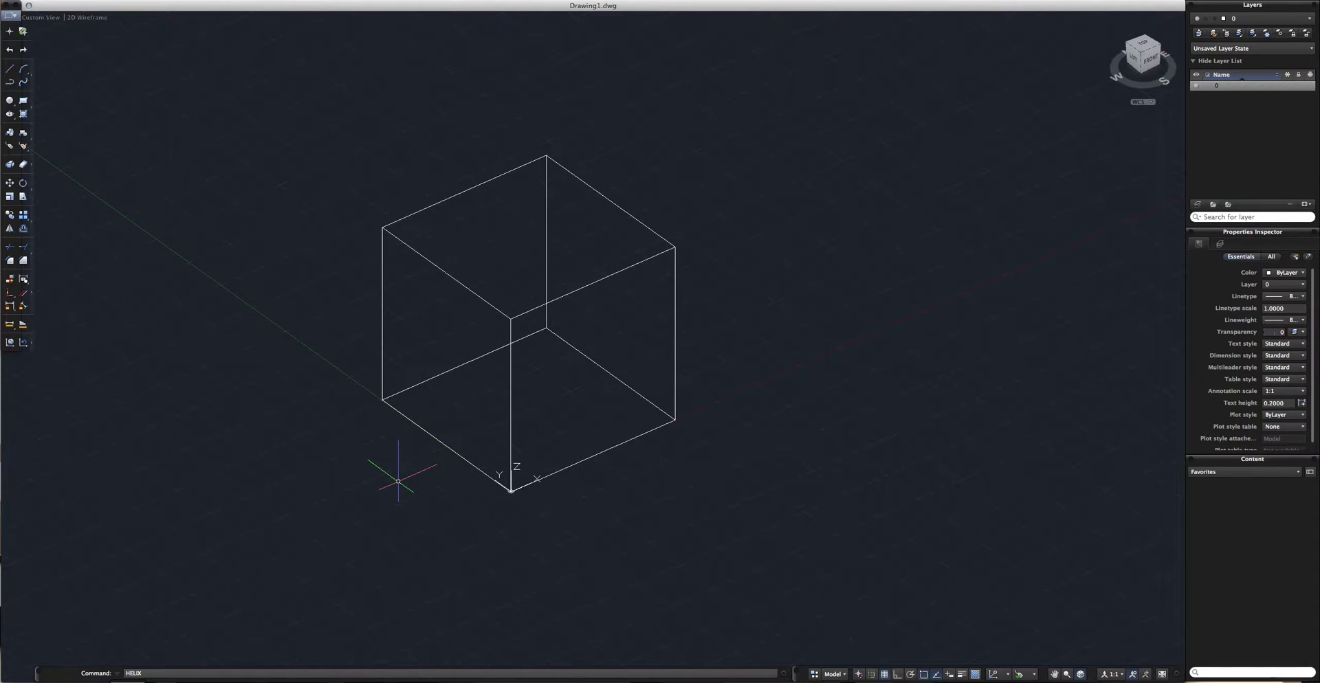
pyautogui.press('Return')
pyautogui.write('5,5')
pyautogui.press('Return')
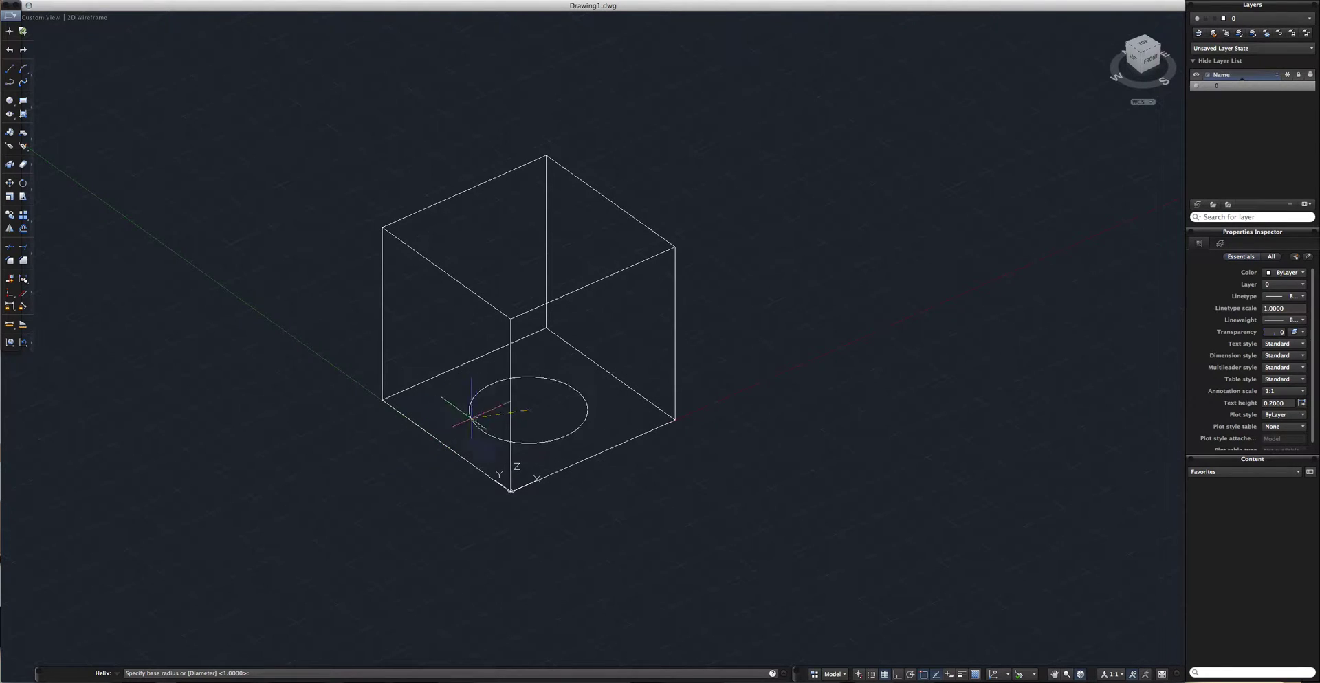
pyautogui.click(447, 447)
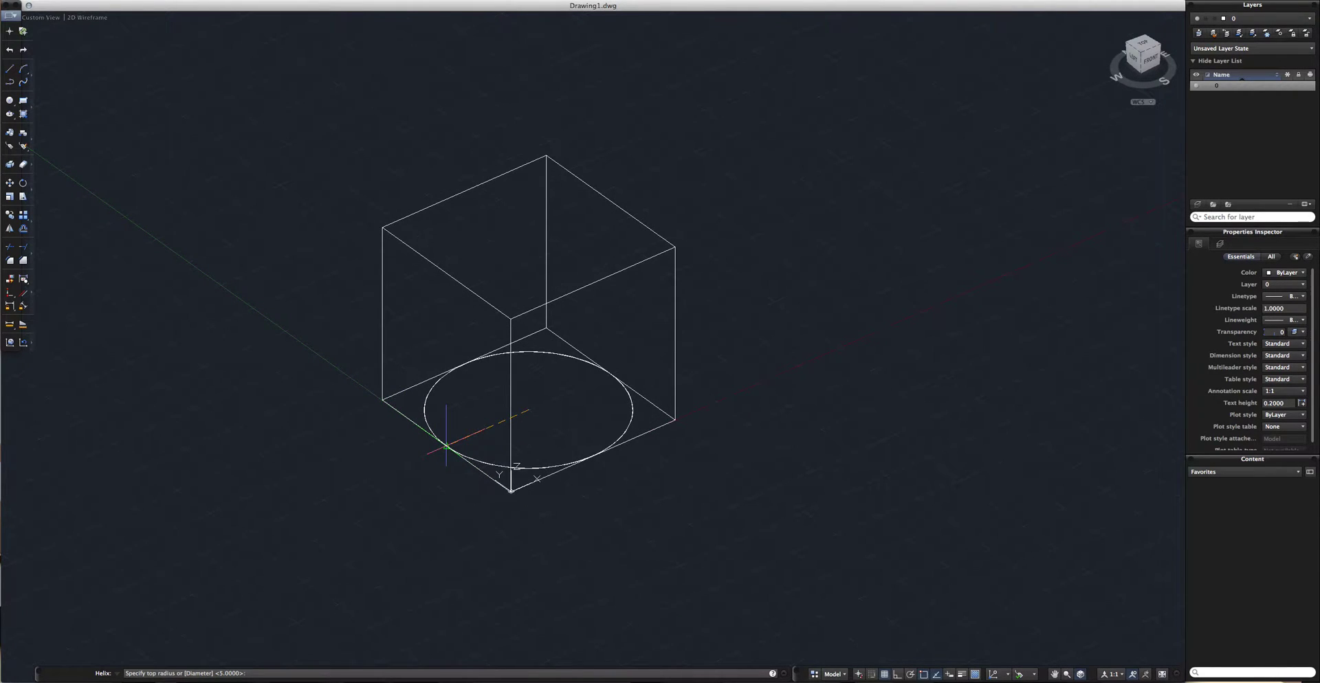
pyautogui.click(446, 447)
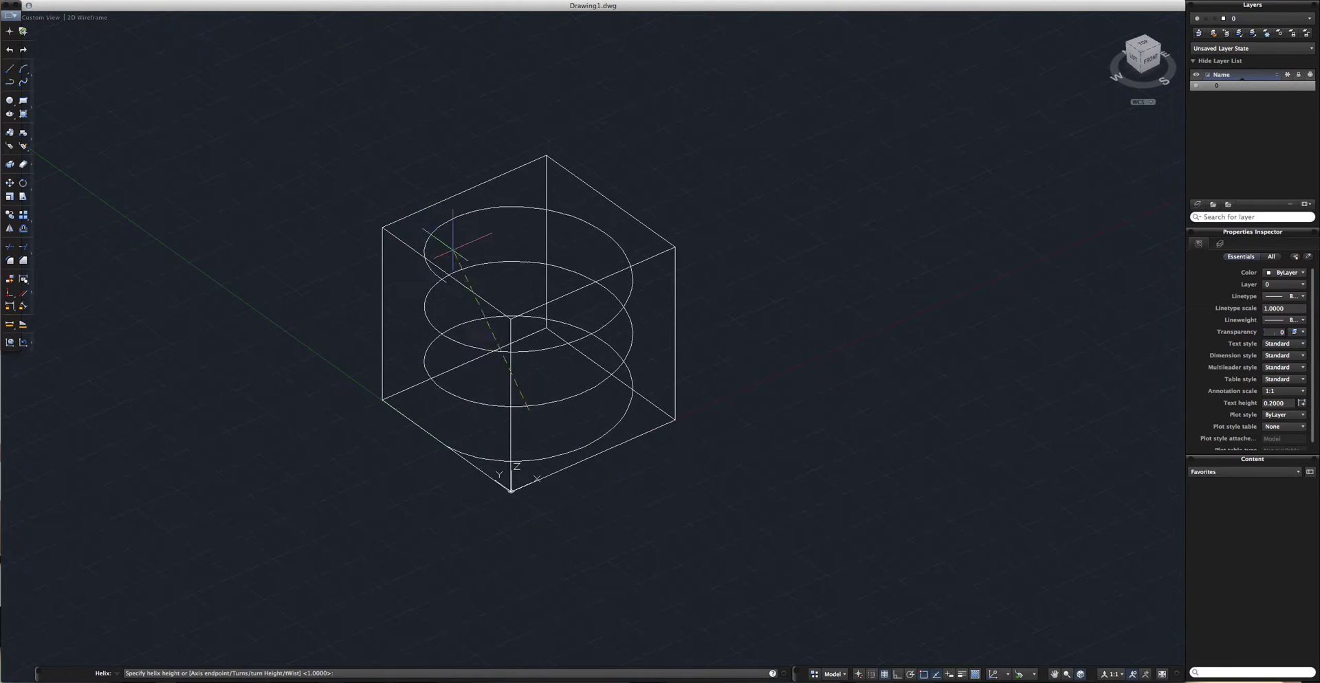
pyautogui.click(382, 227)
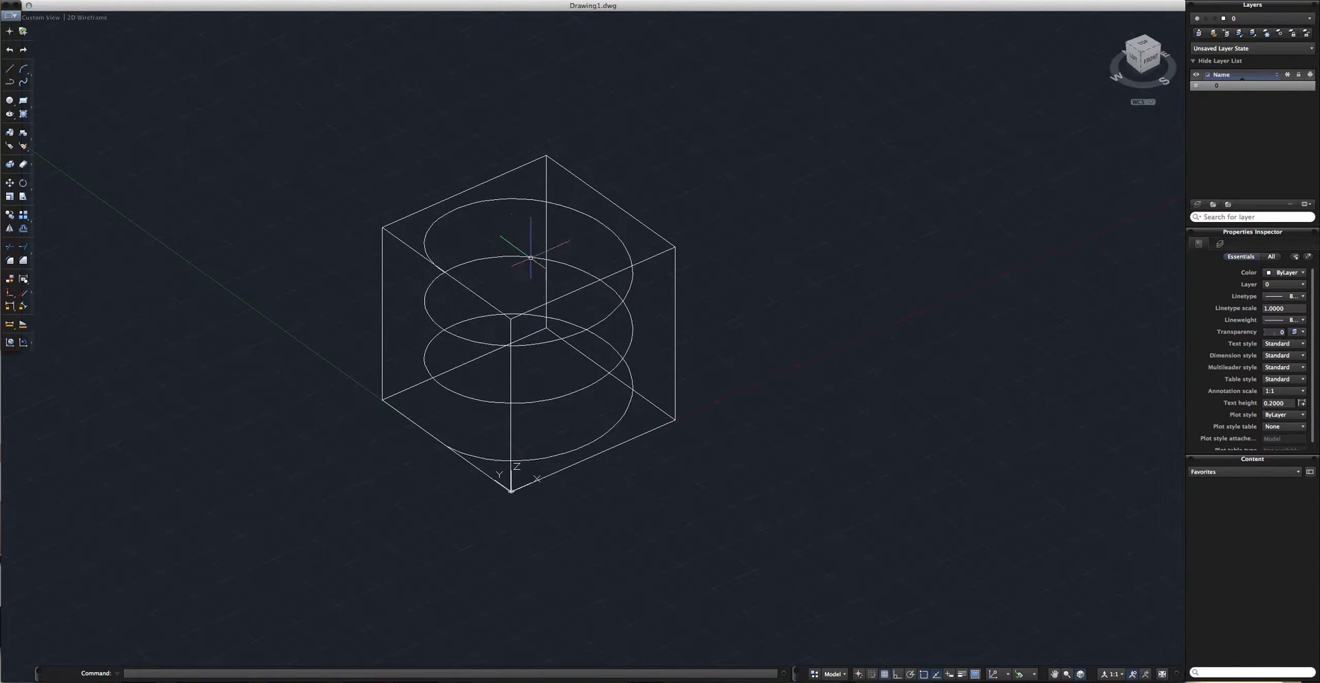
# Step: Set the helix inside the box to 5 turns
pyautogui.click(442, 245)
pyautogui.keyDown('shift'); pyautogui.moveTo(488, 486); pyautogui.dragTo(592, 542, button='middle'); pyautogui.keyUp('shift')
pyautogui.scroll(5, 527, 486)
pyautogui.scroll(-3, 454, 446)
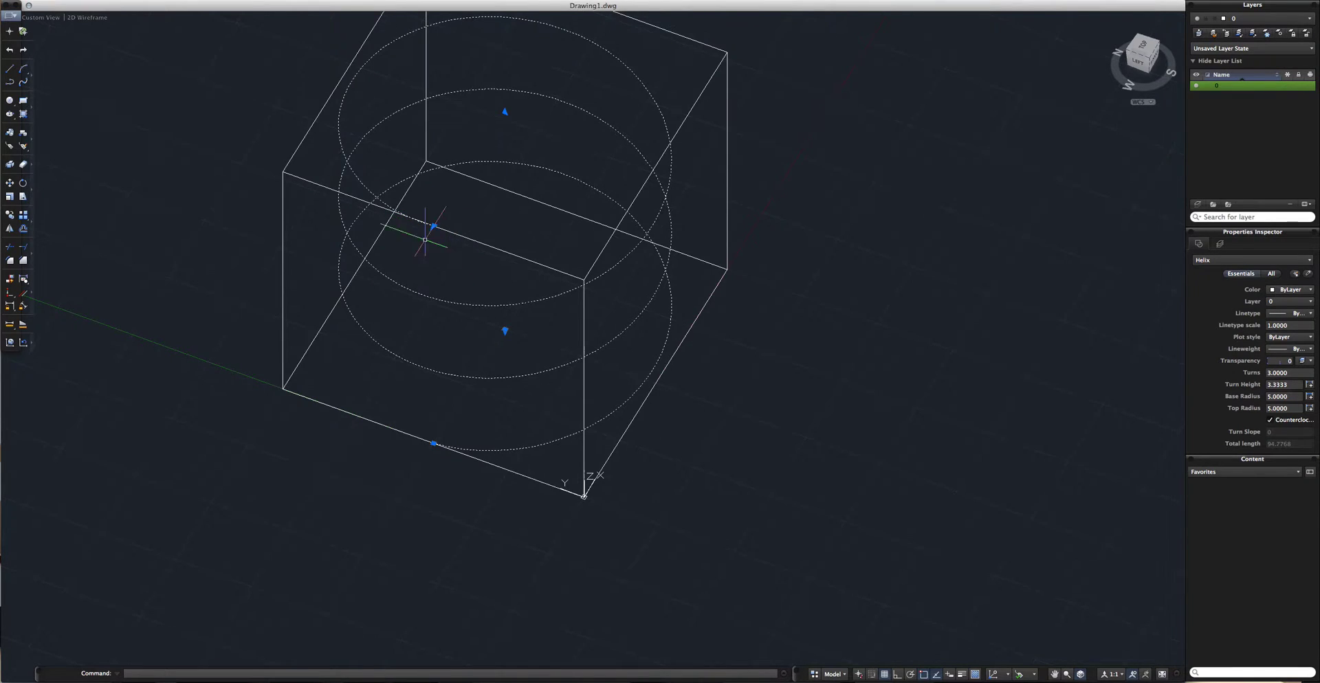
pyautogui.scroll(5, 432, 232)
pyautogui.scroll(-8, 482, 322)
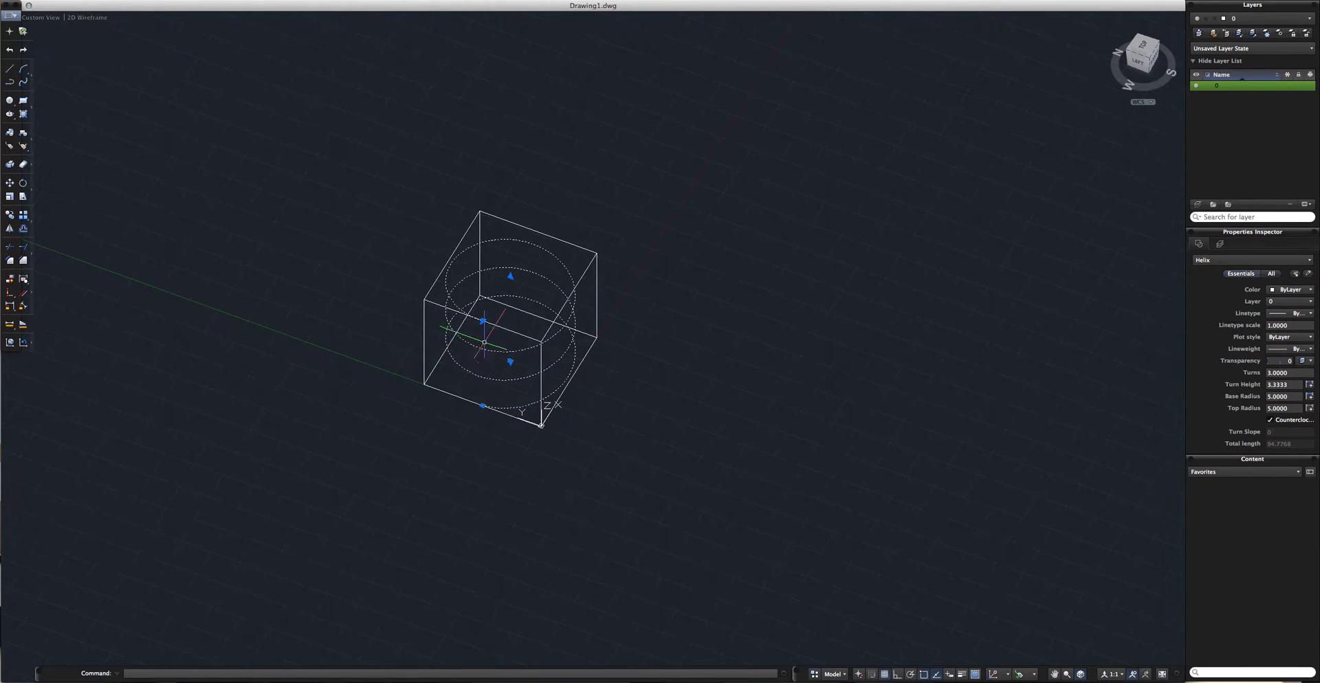
pyautogui.scroll(4, 489, 340)
pyautogui.keyDown('shift'); pyautogui.moveTo(464, 342); pyautogui.dragTo(440, 310, button='middle'); pyautogui.keyUp('shift')
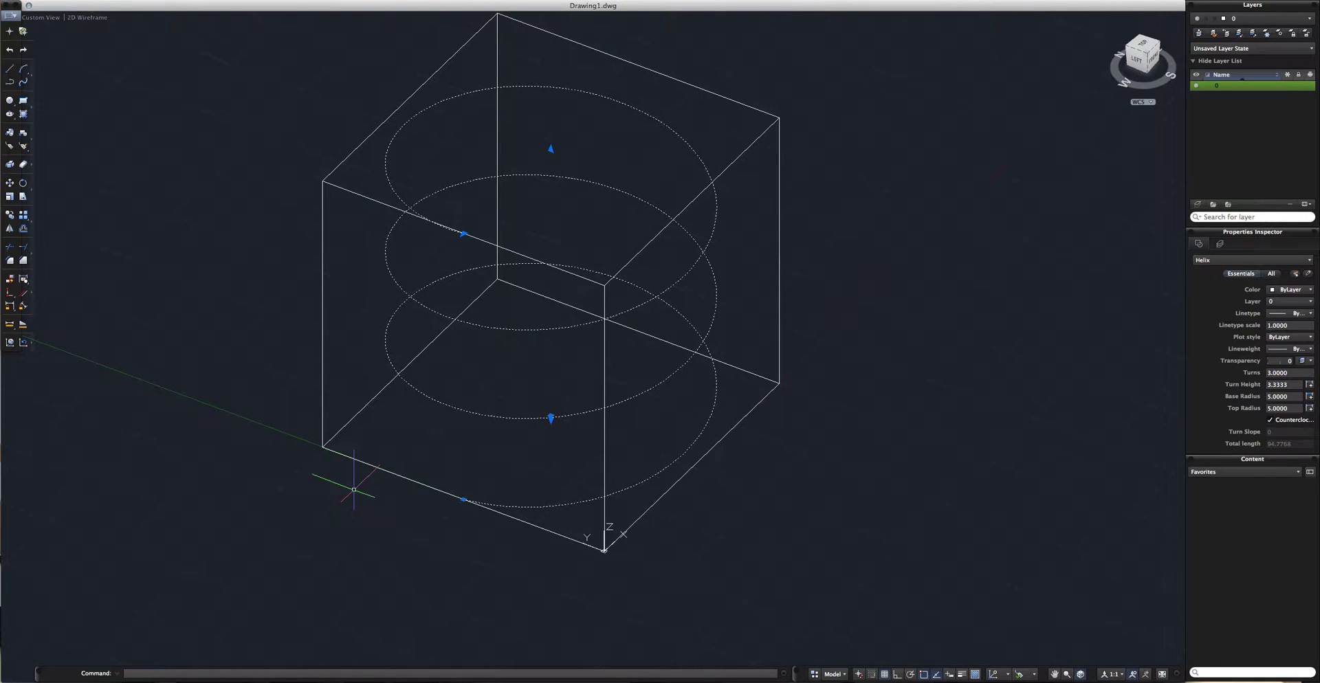
pyautogui.click(1284, 375)
pyautogui.press('Return')
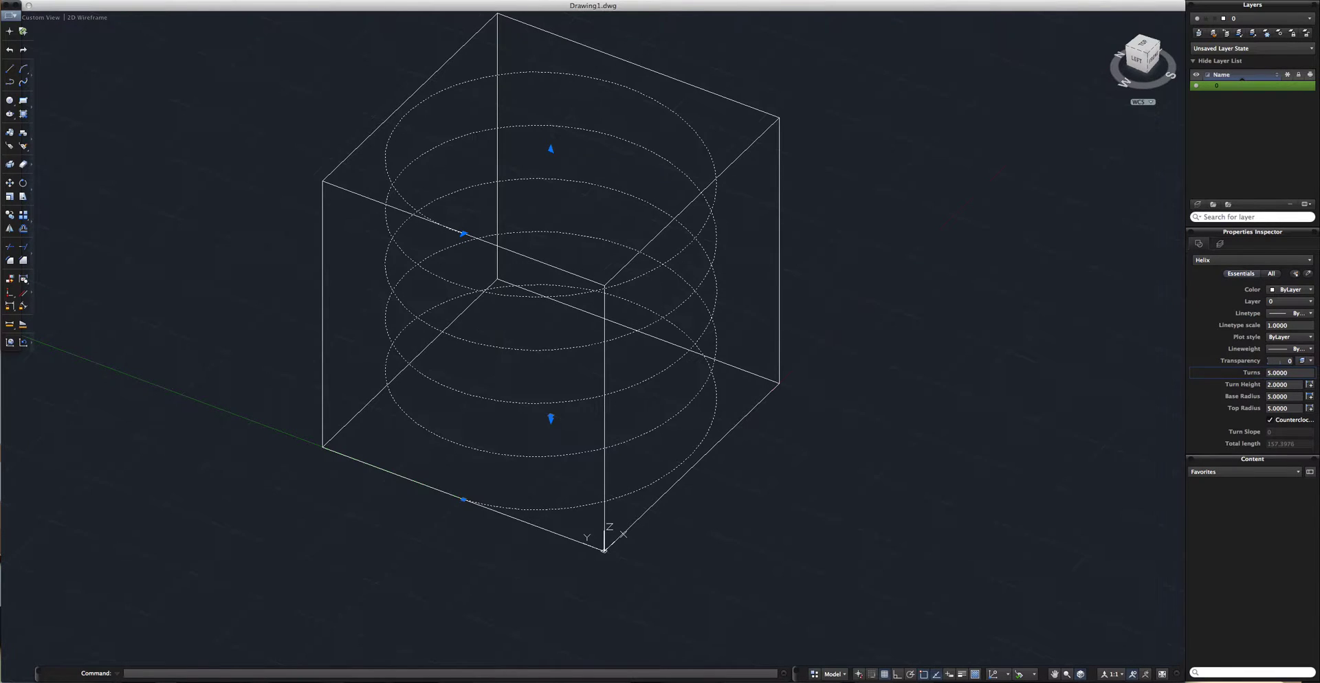
pyautogui.scroll(-3, 623, 395)
pyautogui.keyDown('shift'); pyautogui.moveTo(624, 394); pyautogui.dragTo(585, 363, button='middle'); pyautogui.keyUp('shift')
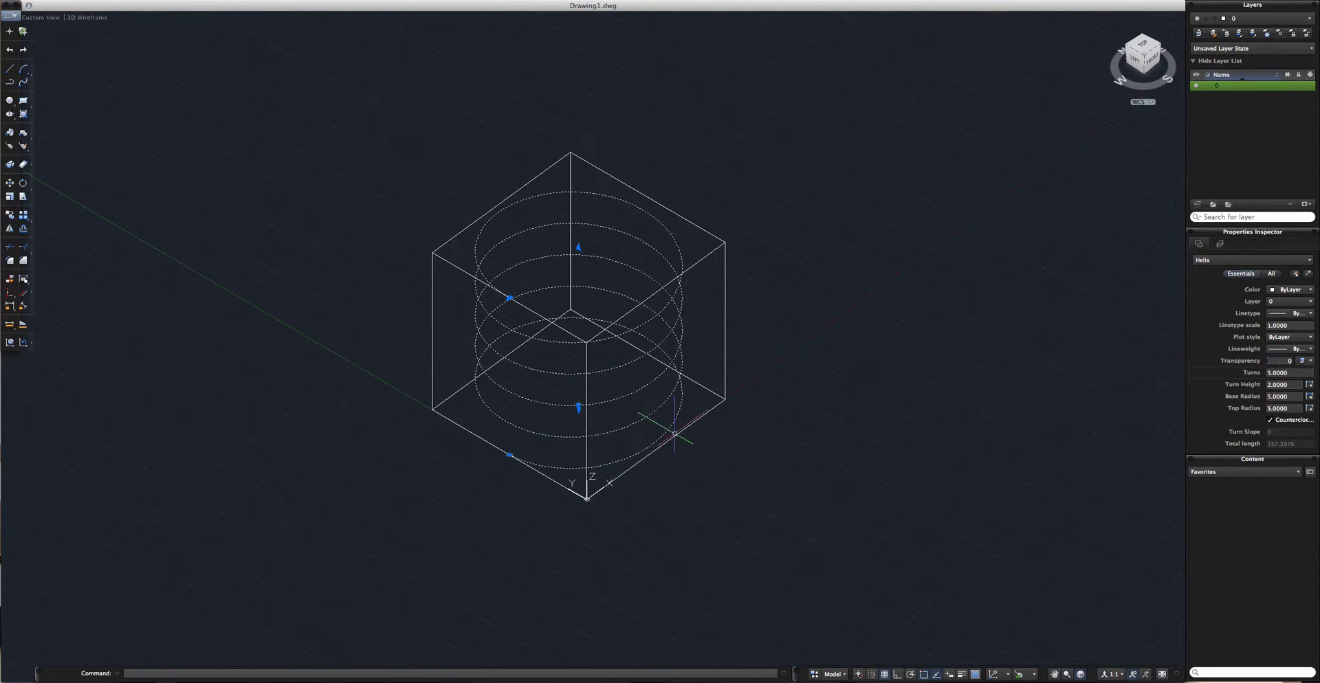
pyautogui.press('Escape')
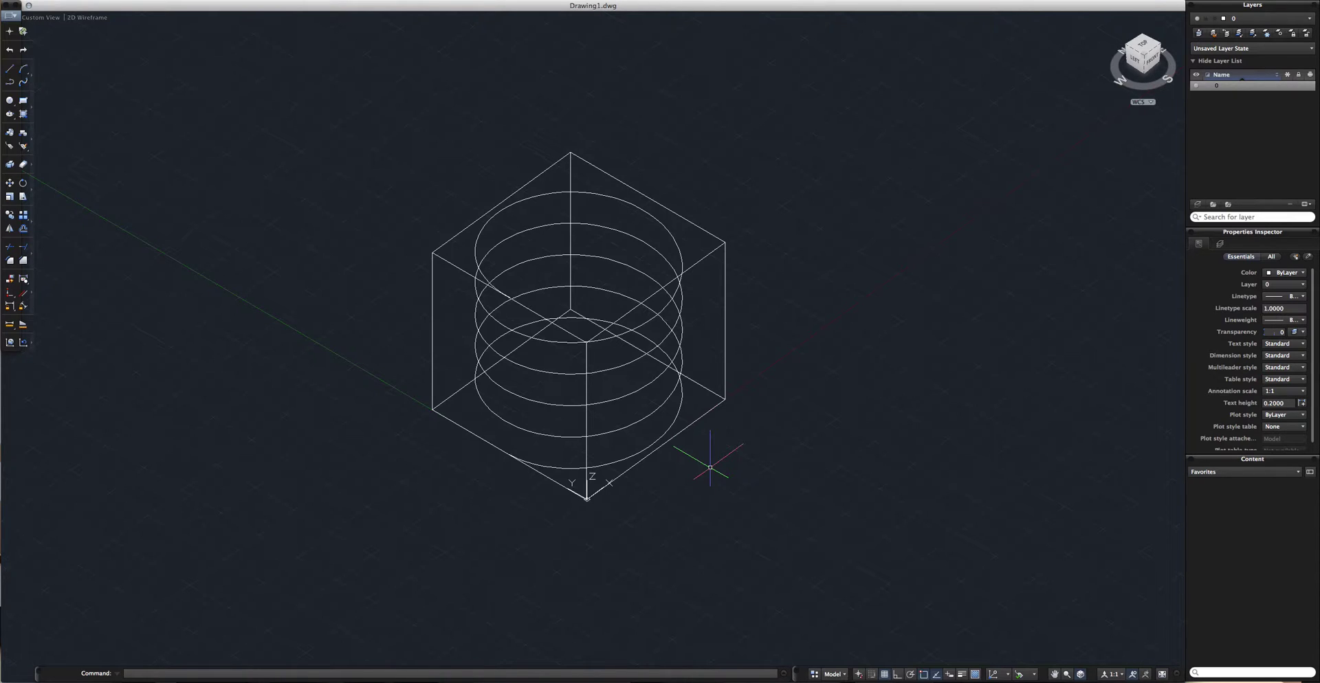
# Step: Draw a circle of radius 0.5 in the empty area beside the box
pyautogui.press('Return')
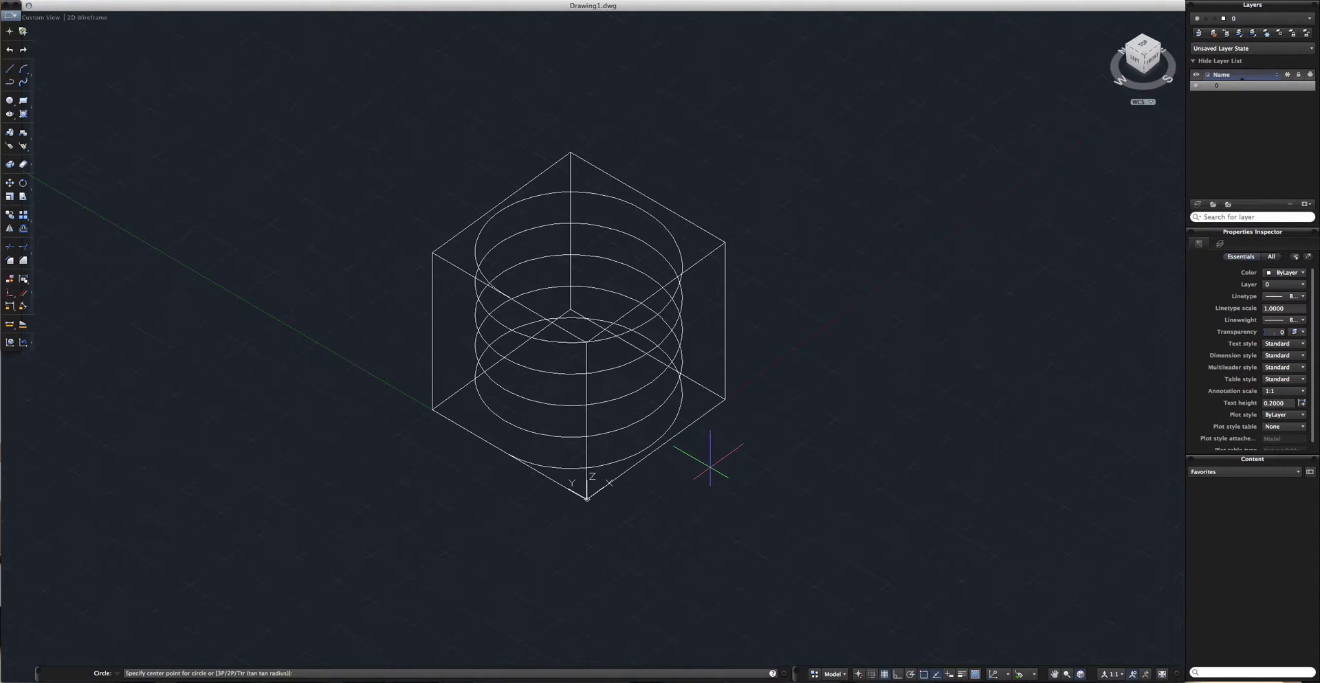
pyautogui.click(794, 427)
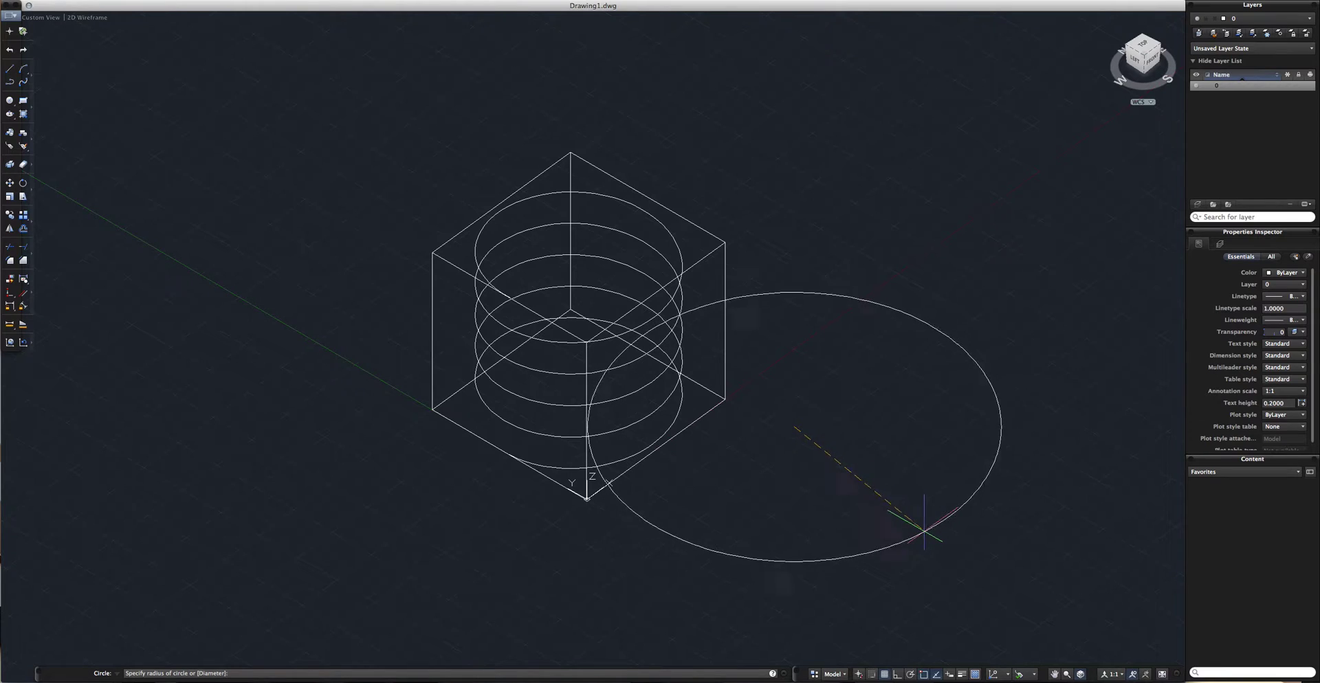
pyautogui.write('.')
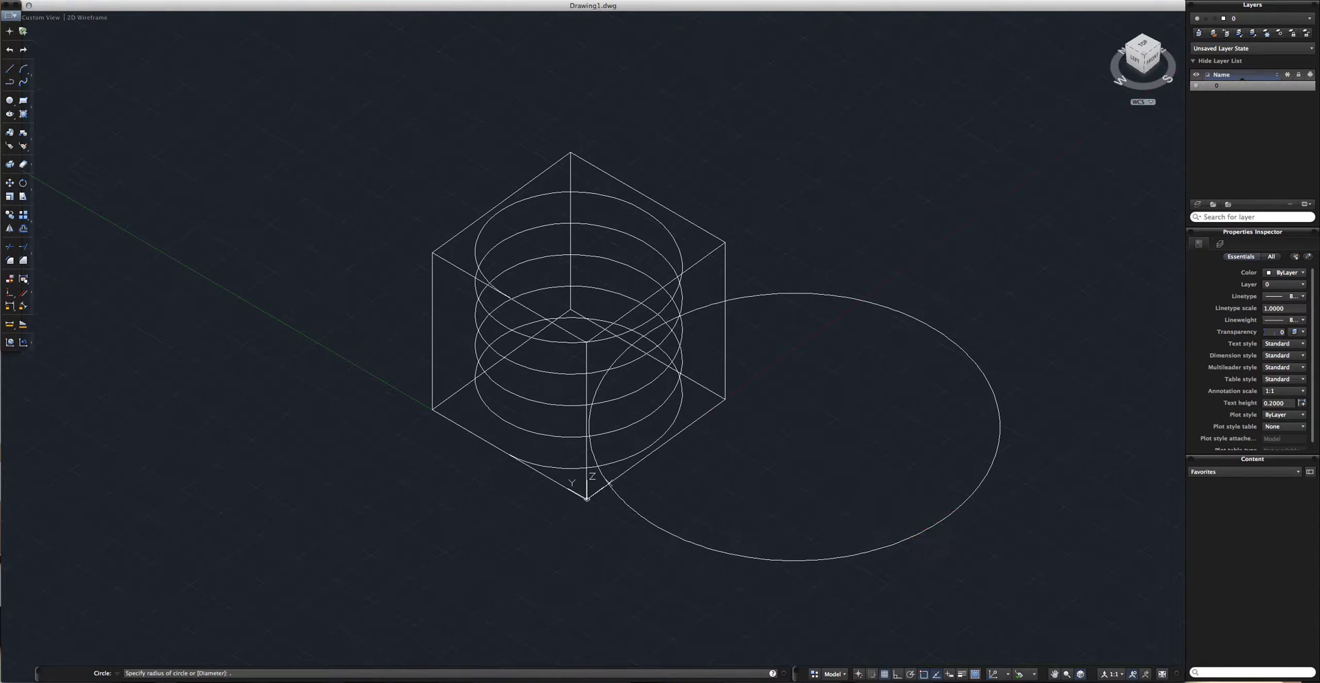
pyautogui.write('5')
pyautogui.press('Return')
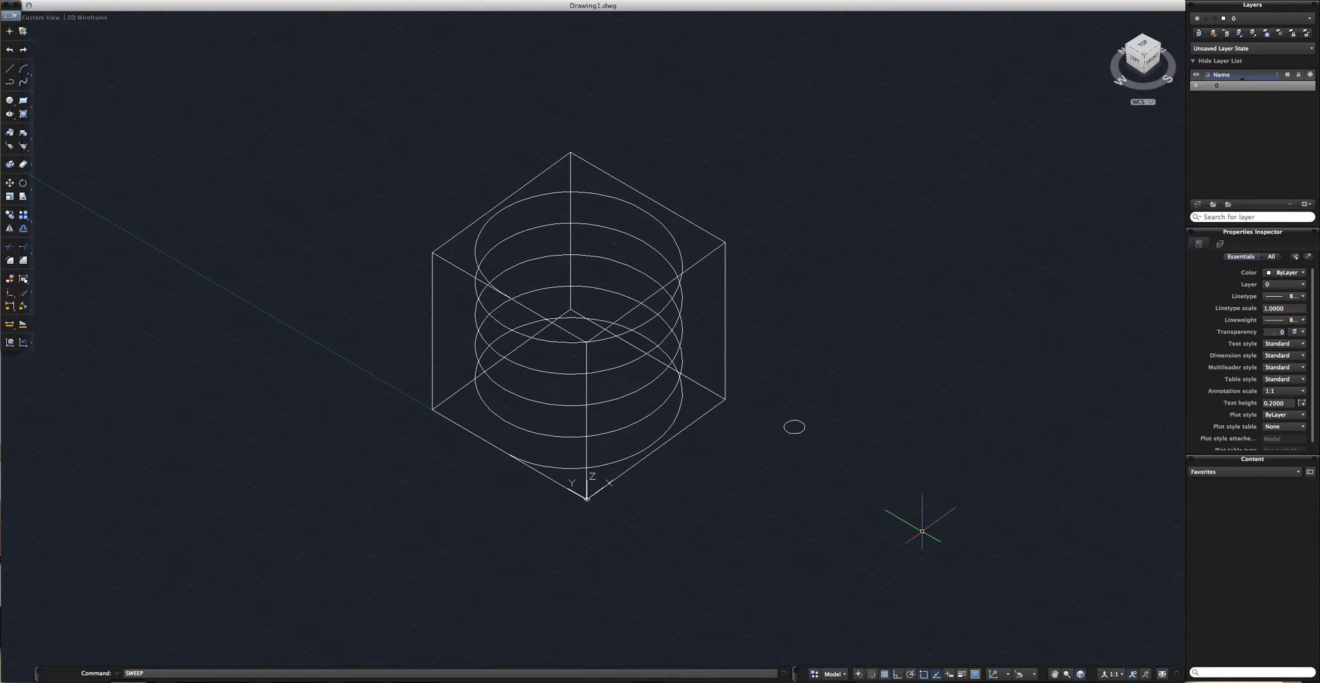
# Step: Sweep the small circle along the helix to form a solid coil
pyautogui.write('SWEEP')
pyautogui.press('Return')
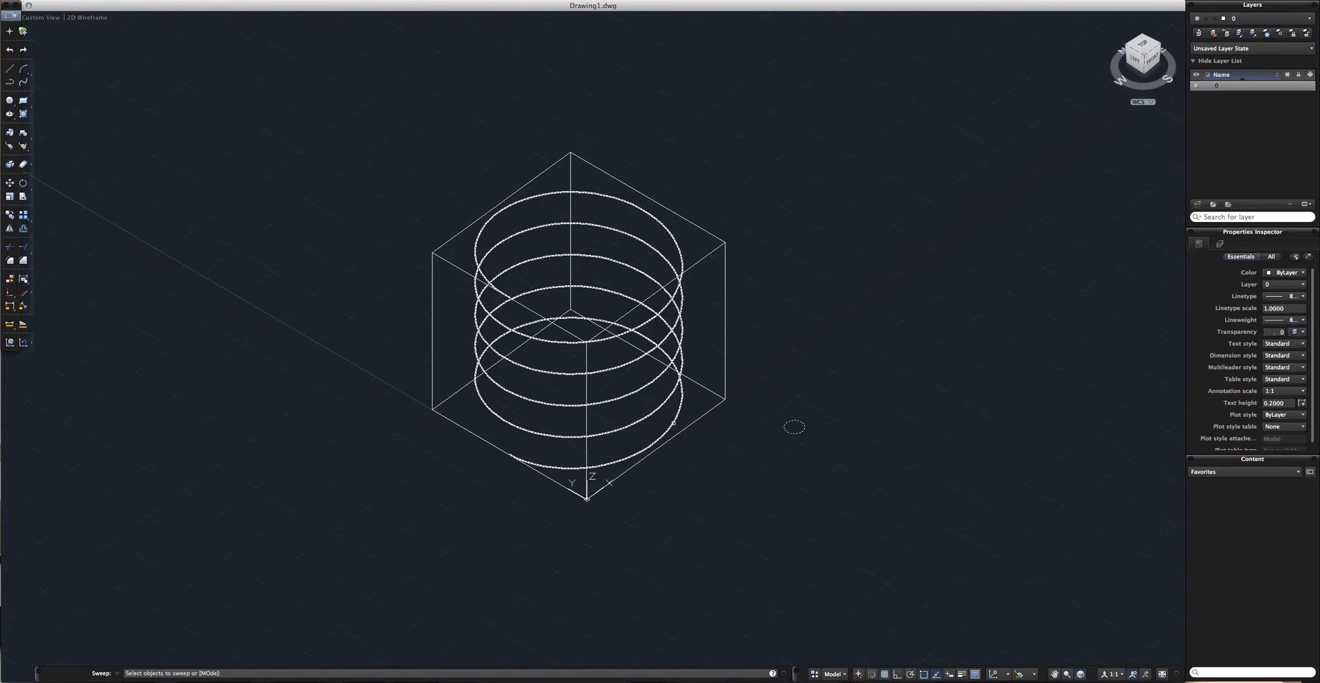
pyautogui.press('Return')
pyautogui.click(680, 405)
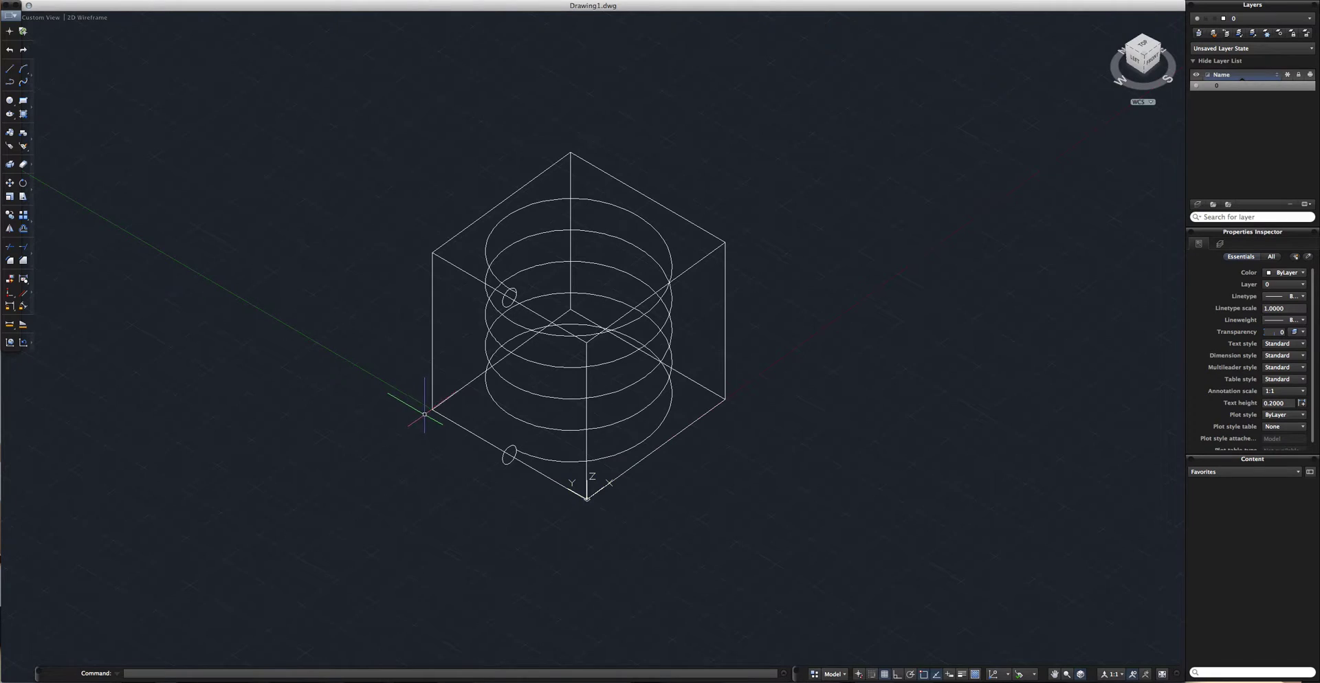
# Step: Display the box and coil in the X-Ray visual style, seen from the side where the coil ends protrude
pyautogui.keyDown('shift'); pyautogui.moveTo(425, 415); pyautogui.dragTo(750, 351, button='middle'); pyautogui.keyUp('shift')
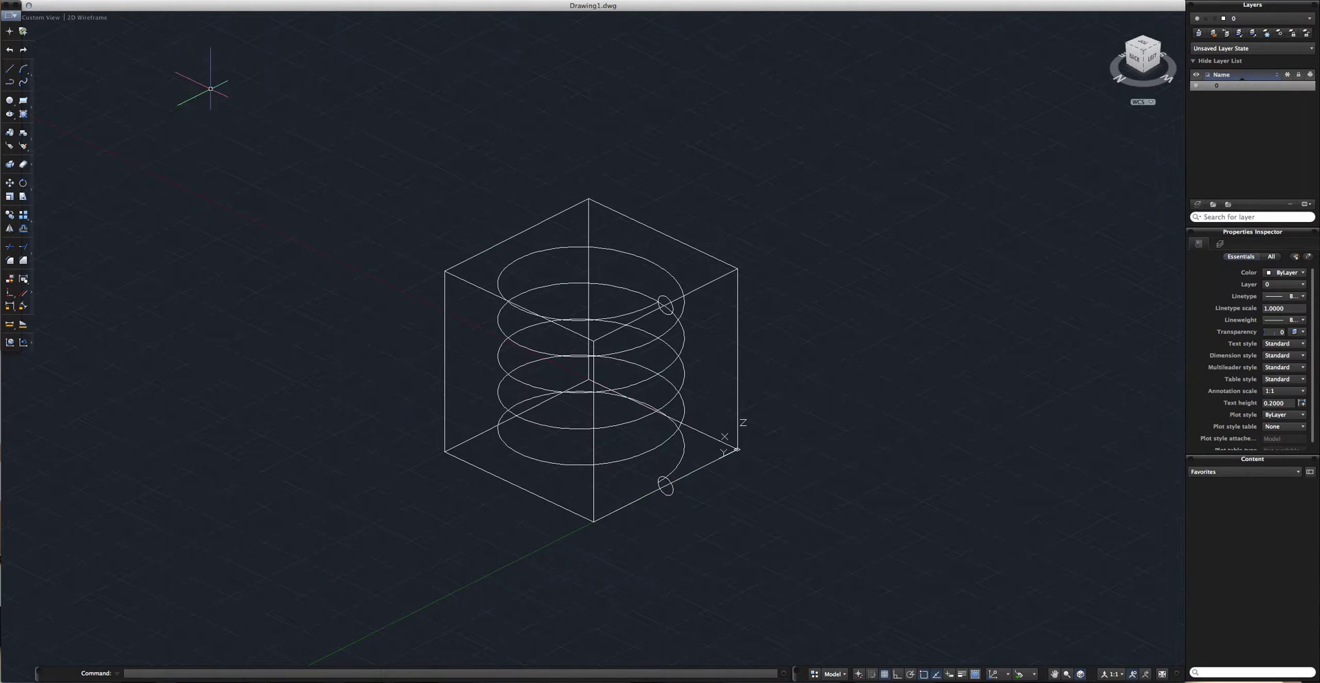
pyautogui.click(99, 20)
pyautogui.click(138, 135)
pyautogui.moveTo(741, 445)
pyautogui.keyDown('shift'); pyautogui.mouseDown(button='middle')
pyautogui.moveTo(740, 400)
pyautogui.moveTo(748, 465)
pyautogui.mouseUp(button='middle'); pyautogui.keyUp('shift')
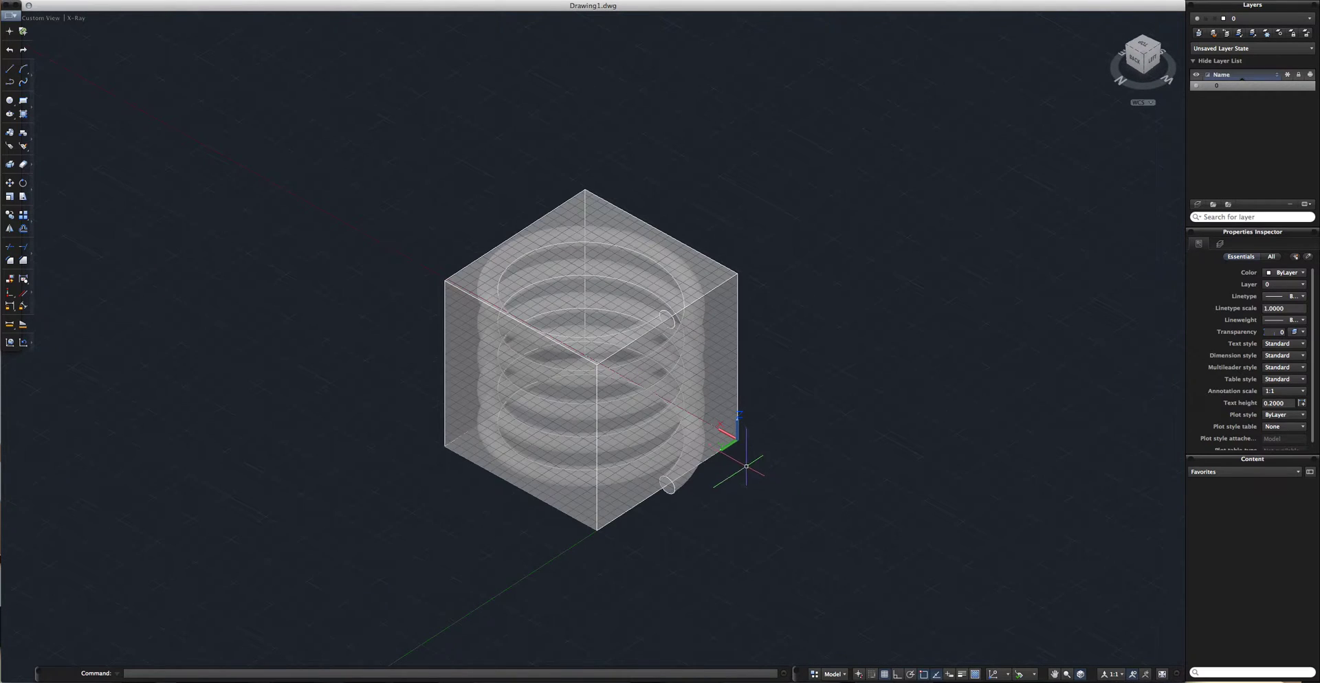
pyautogui.moveTo(782, 296)
pyautogui.keyDown('shift'); pyautogui.mouseDown(button='middle')
pyautogui.moveTo(815, 310)
pyautogui.moveTo(812, 330)
pyautogui.mouseUp(button='middle'); pyautogui.keyUp('shift')
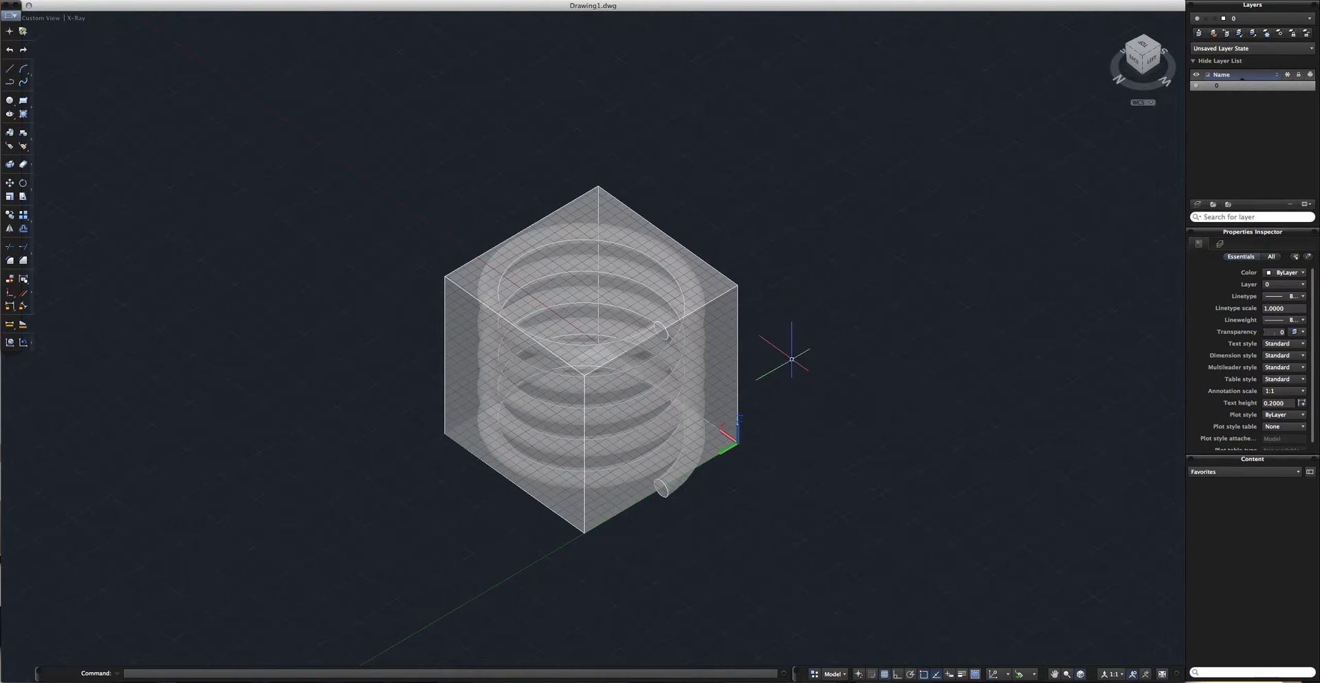
pyautogui.keyDown('shift'); pyautogui.moveTo(781, 369); pyautogui.dragTo(788, 367, button='middle'); pyautogui.keyUp('shift')
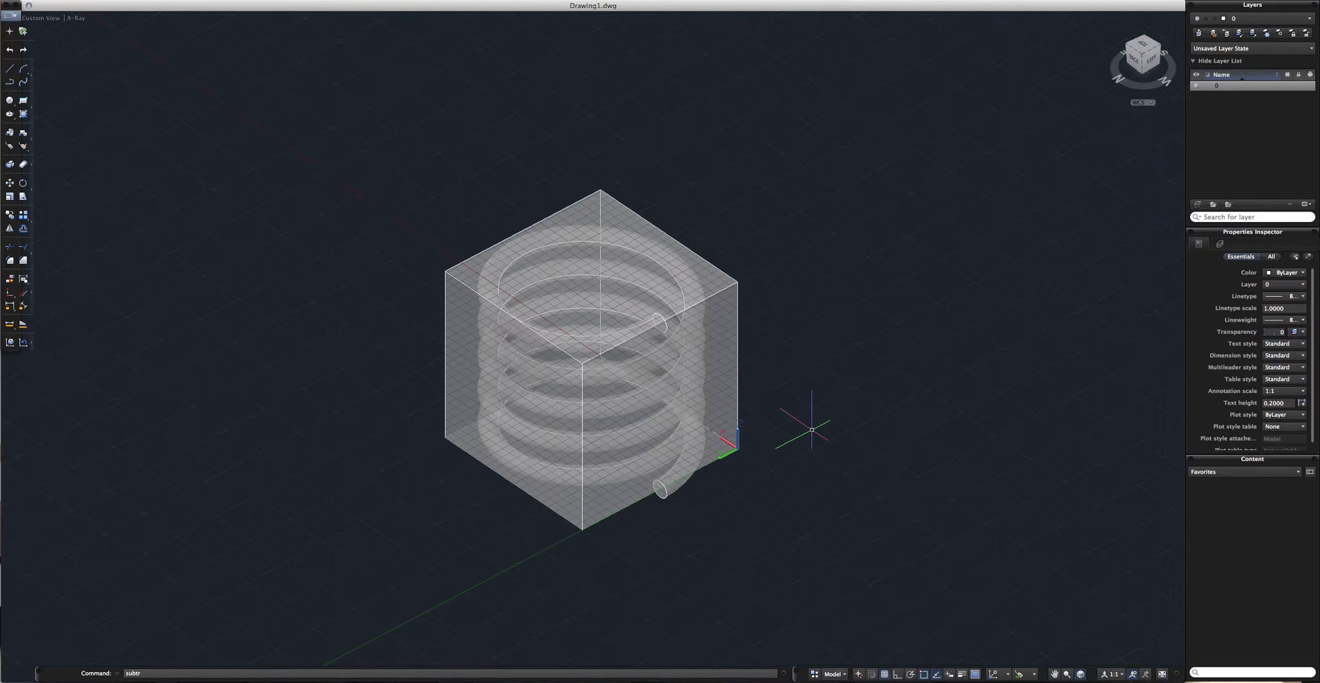
# Step: Subtract the swept coil from the box
pyautogui.press('Return')
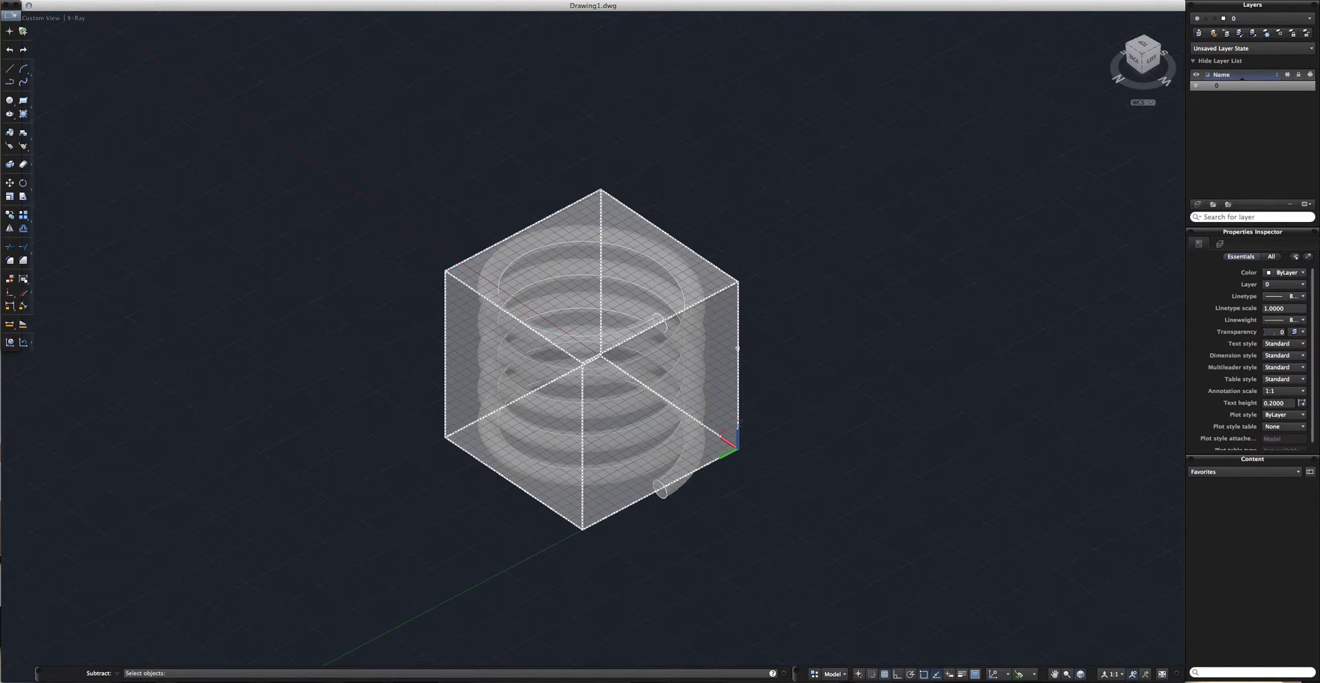
pyautogui.click(690, 367)
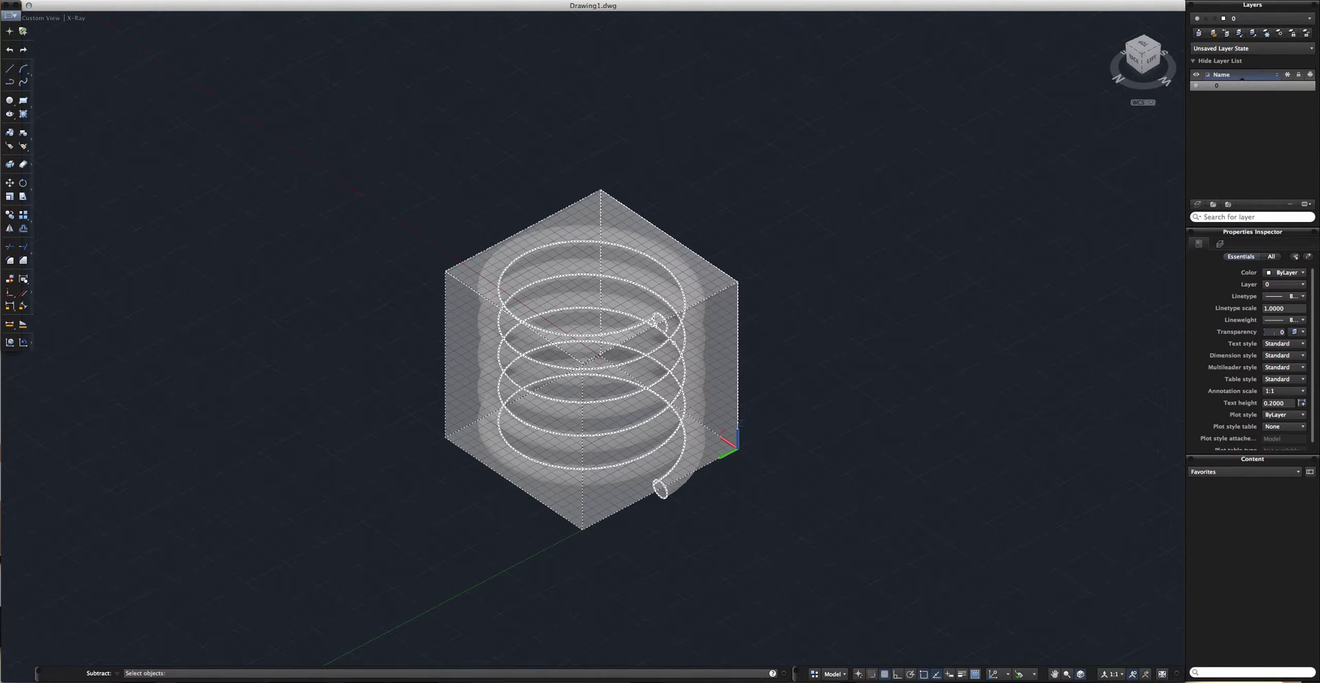
pyautogui.press('Return')
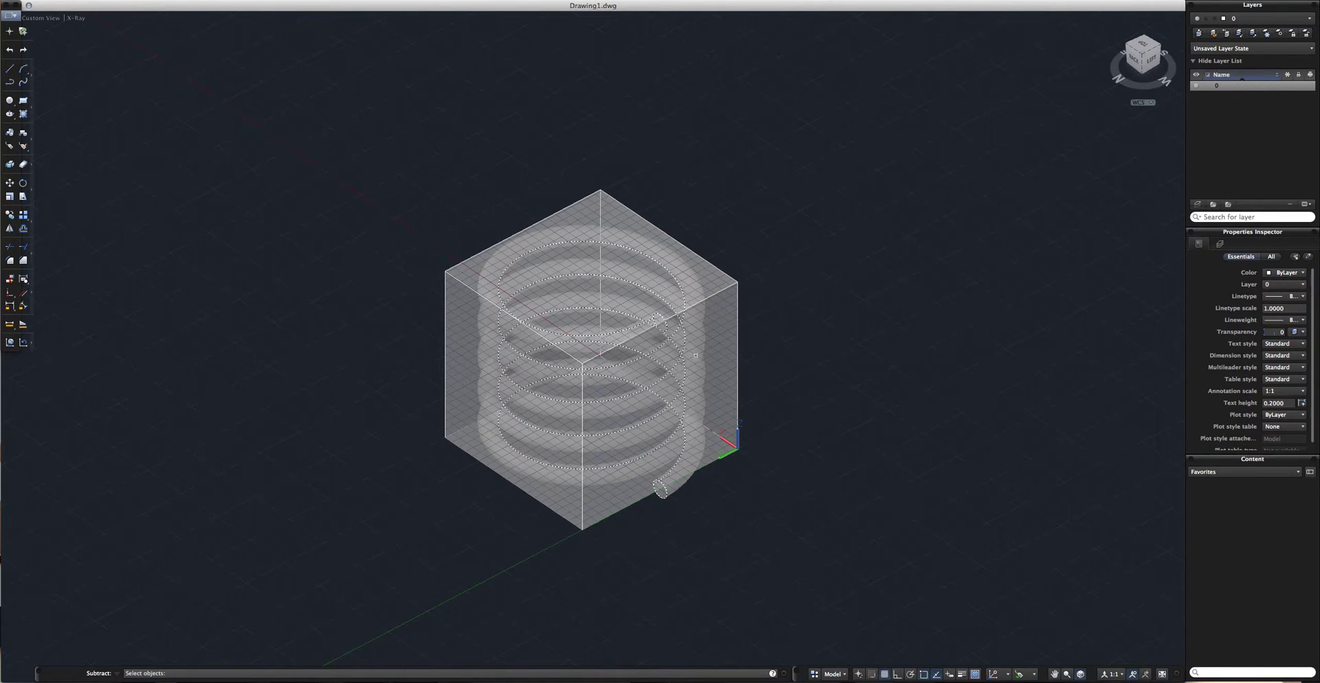
pyautogui.press('Return')
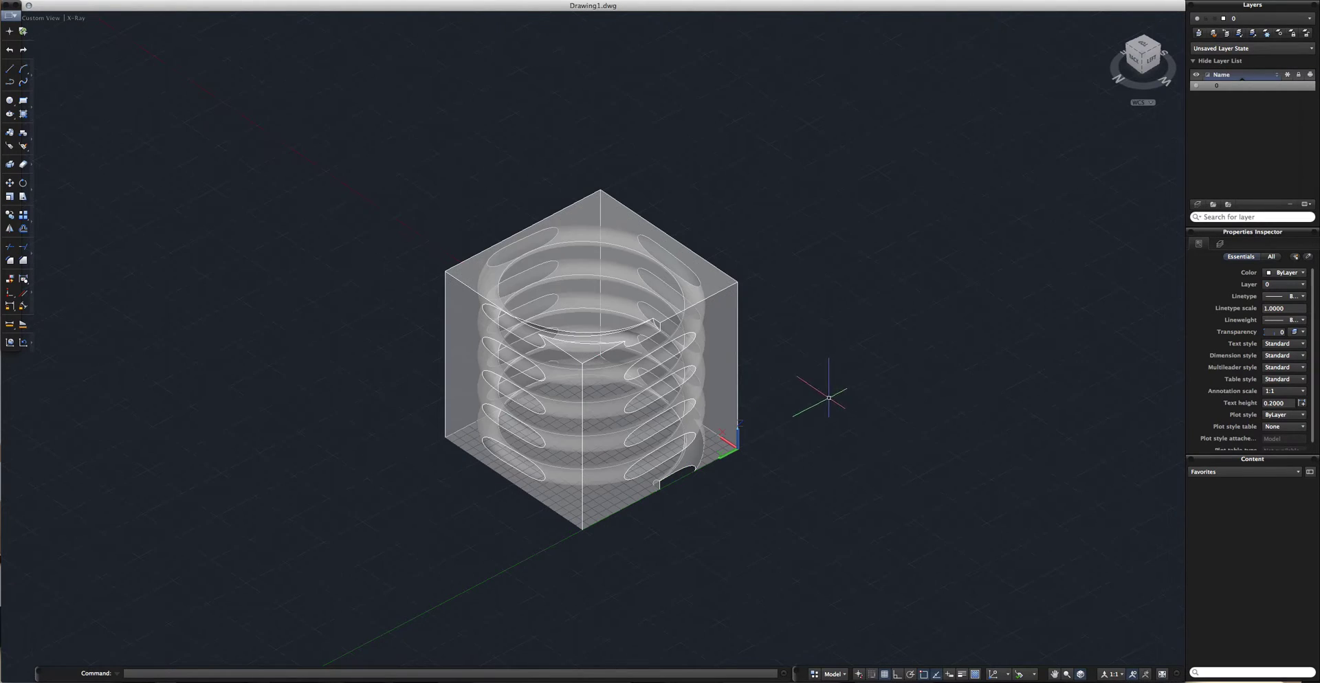
# Step: Examine the coil-shaped cut in the box in the Shaded visual style, then restore the X-Ray style
pyautogui.keyDown('shift'); pyautogui.moveTo(833, 392); pyautogui.dragTo(863, 410, button='middle'); pyautogui.keyUp('shift')
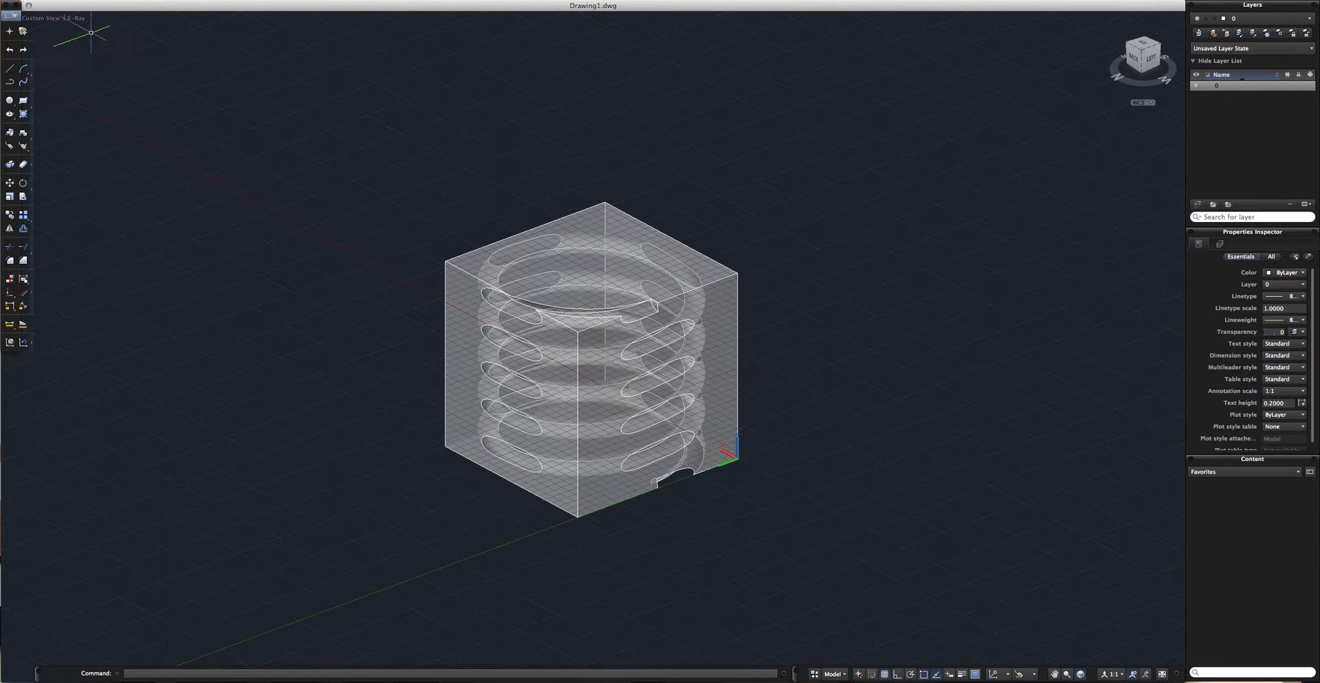
pyautogui.click(80, 20)
pyautogui.click(103, 86)
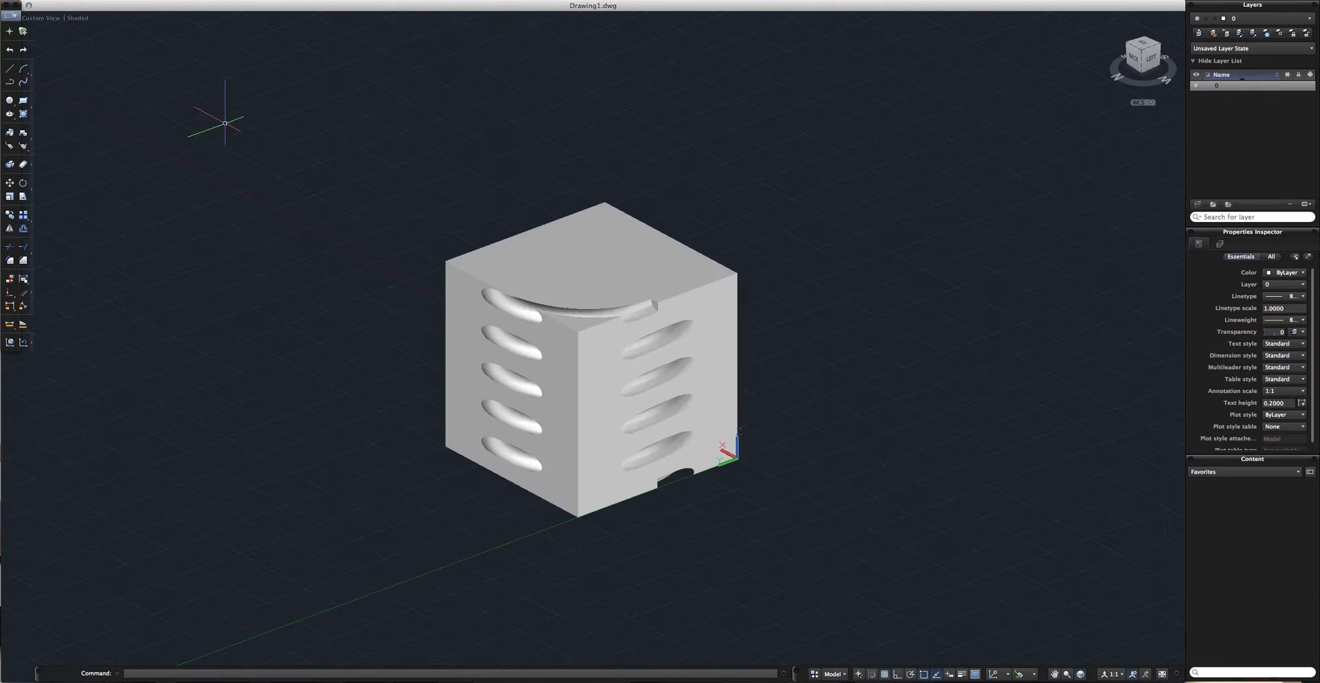
pyautogui.moveTo(807, 377)
pyautogui.keyDown('shift'); pyautogui.mouseDown(button='middle')
pyautogui.moveTo(831, 324)
pyautogui.moveTo(815, 361)
pyautogui.moveTo(726, 403)
pyautogui.moveTo(740, 385)
pyautogui.moveTo(525, 375)
pyautogui.moveTo(560, 433)
pyautogui.moveTo(872, 545)
pyautogui.moveTo(868, 563)
pyautogui.mouseUp(button='middle'); pyautogui.keyUp('shift')
pyautogui.click(77, 18)
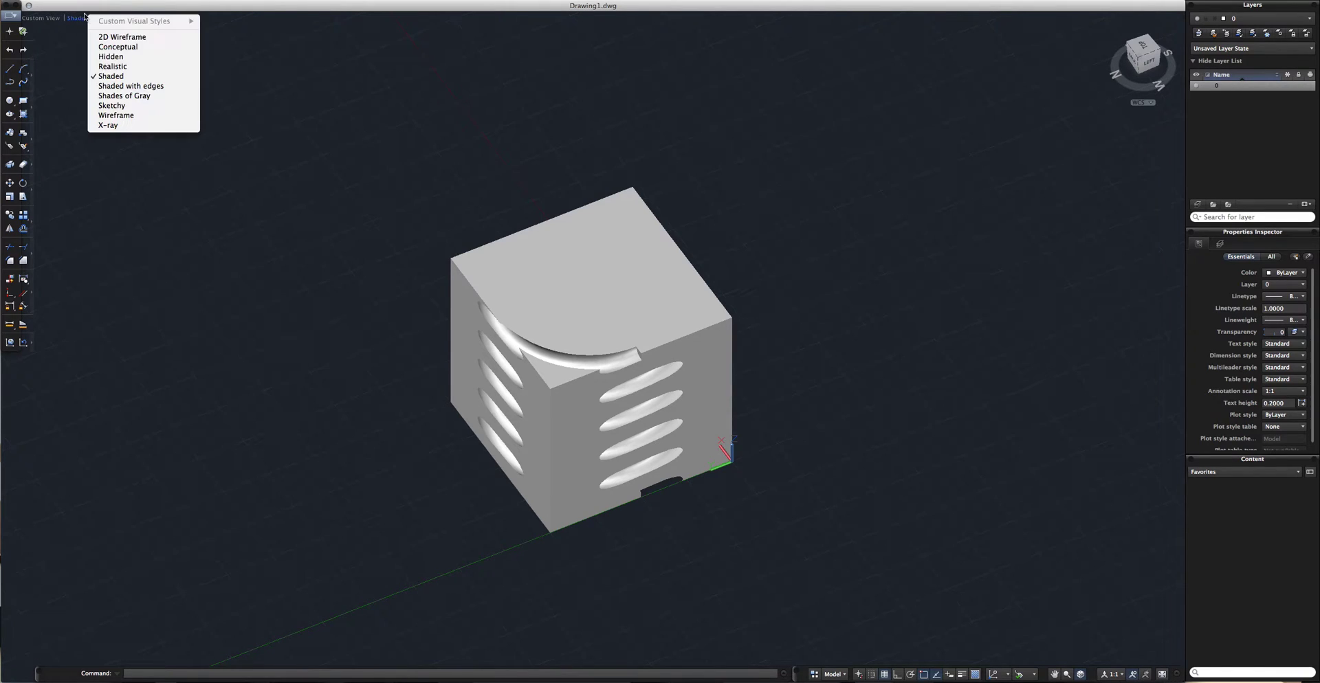
pyautogui.click(116, 125)
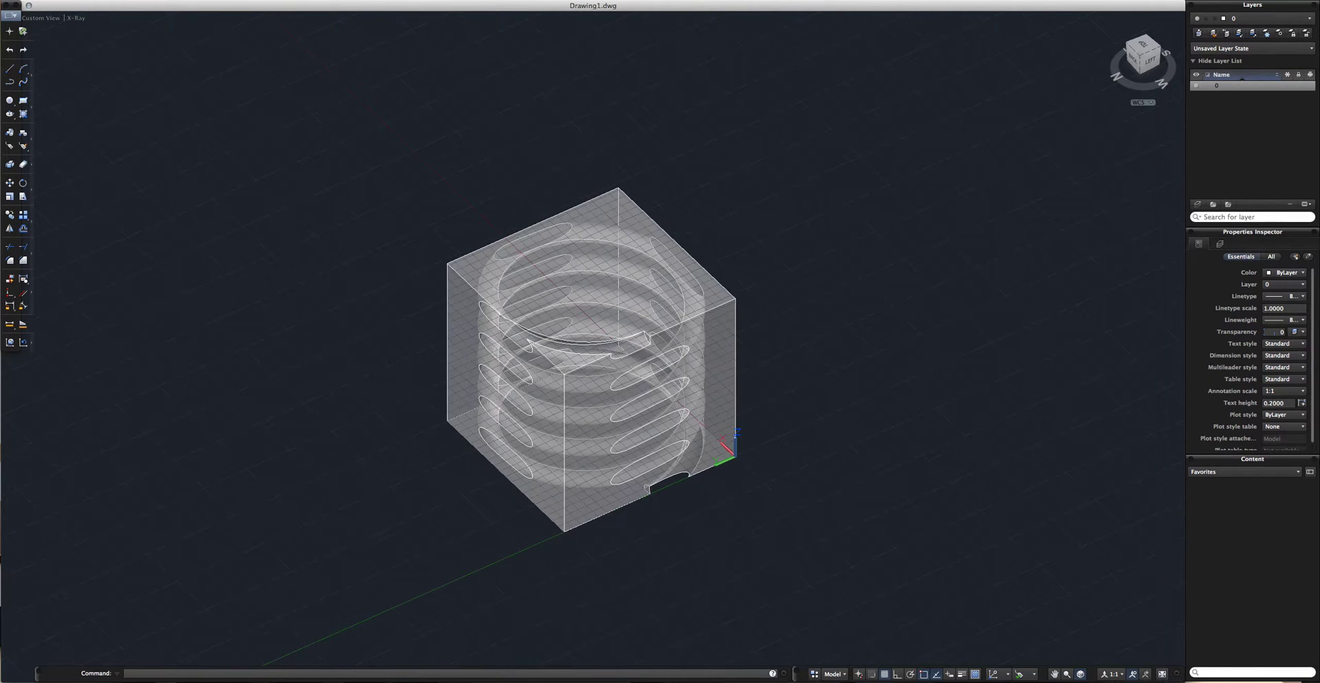
# Step: Create a cylinder centred at 5,5 with a radius of 4.2, its height reaching the box's top corner
pyautogui.write('cylinde')
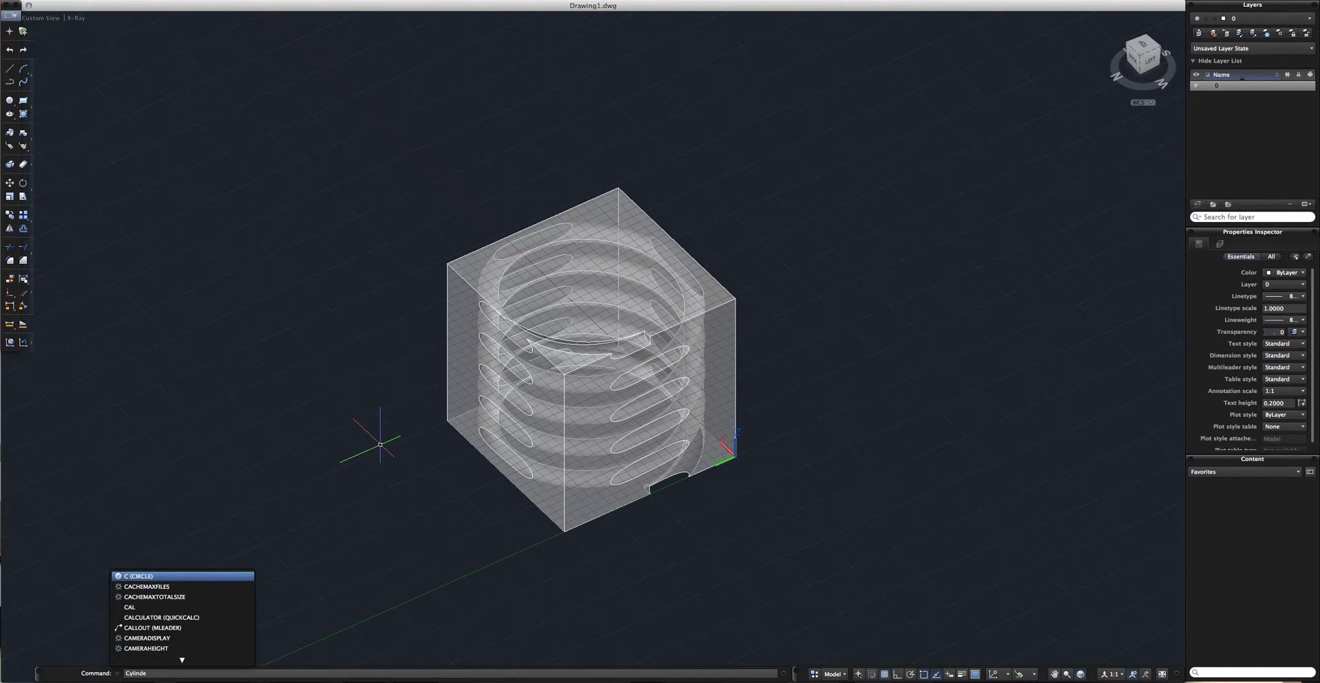
pyautogui.write('r')
pyautogui.press('Return')
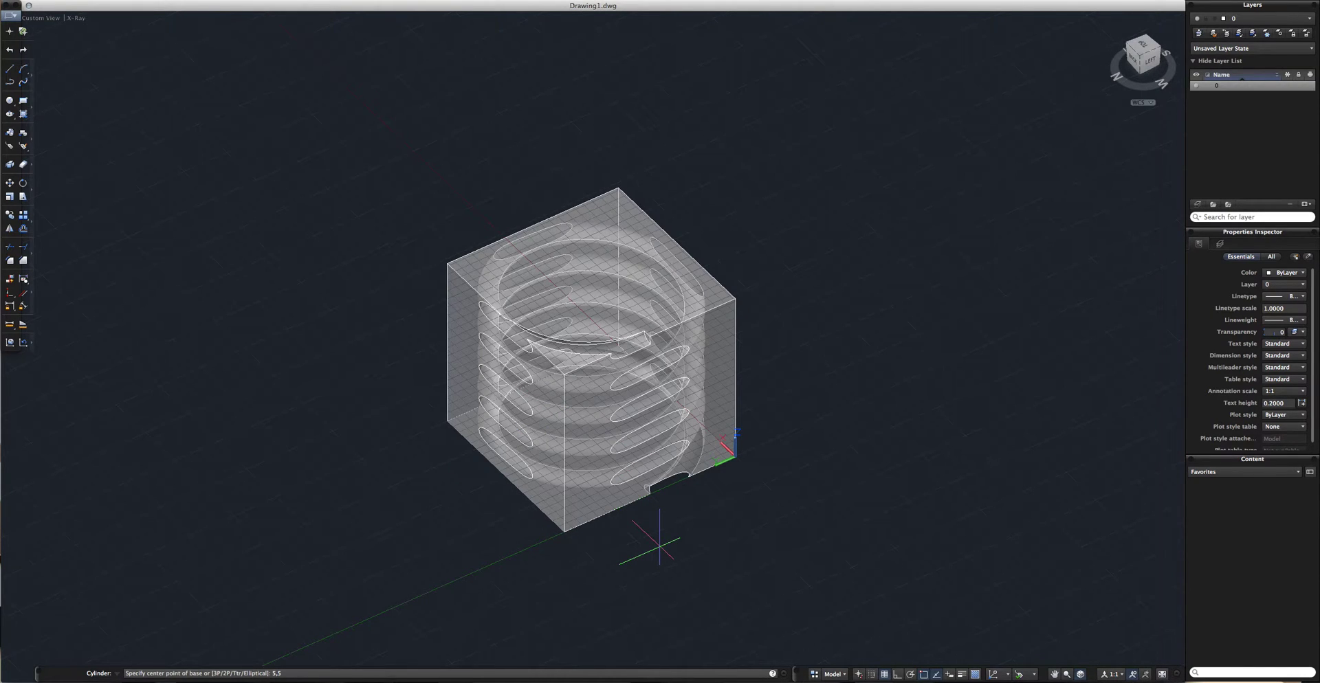
pyautogui.write('5,5')
pyautogui.press('Return')
pyautogui.scroll(-2, 688, 523)
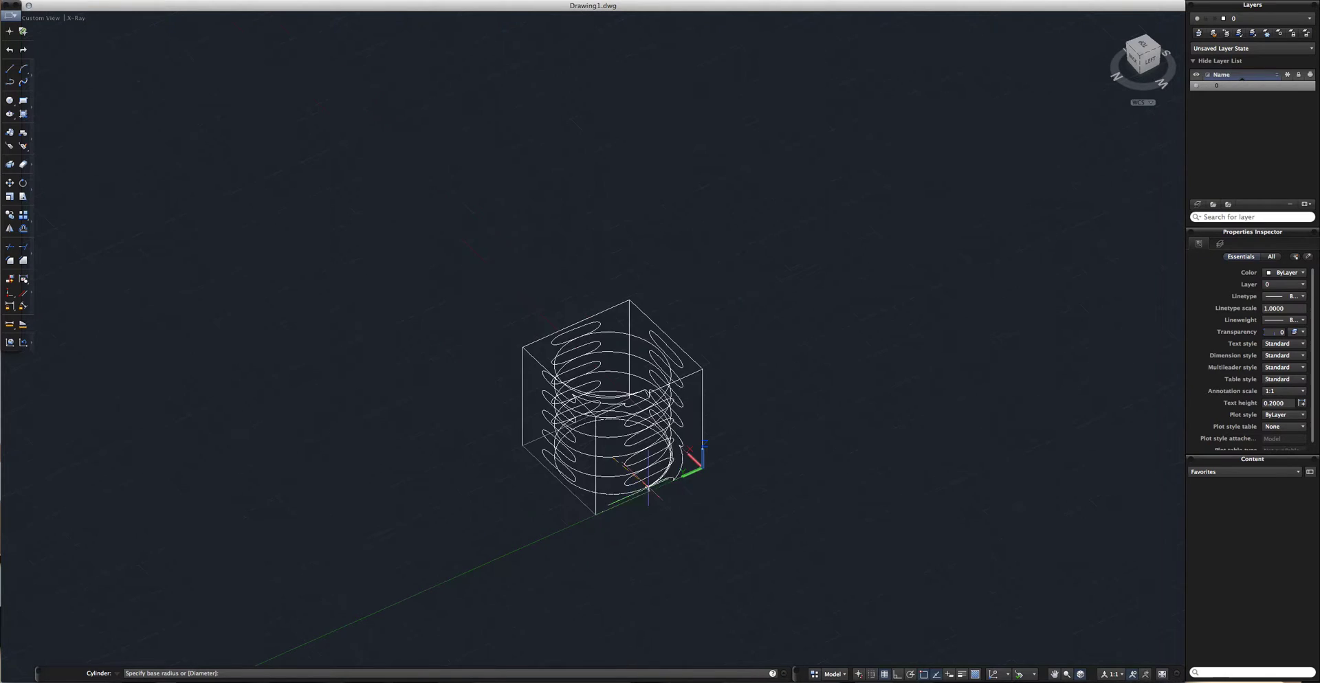
pyautogui.scroll(4, 689, 520)
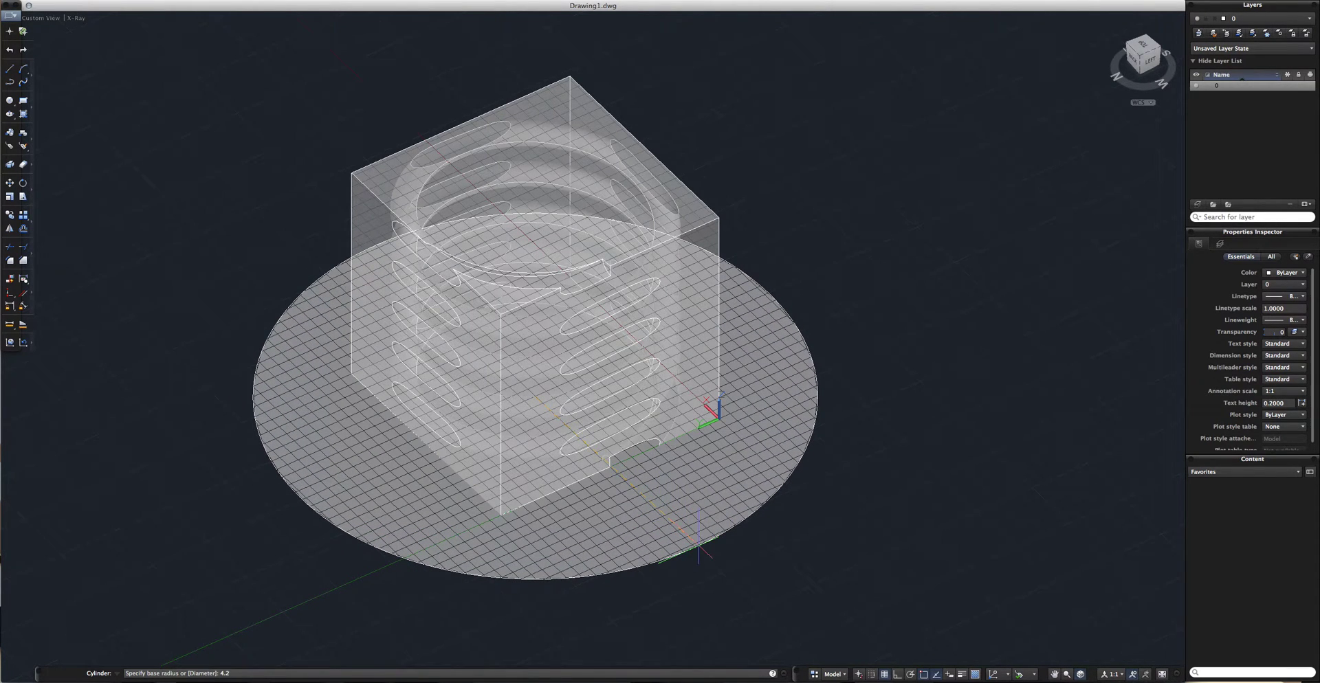
pyautogui.write('4.2')
pyautogui.press('Return')
pyautogui.scroll(-5, 598, 114)
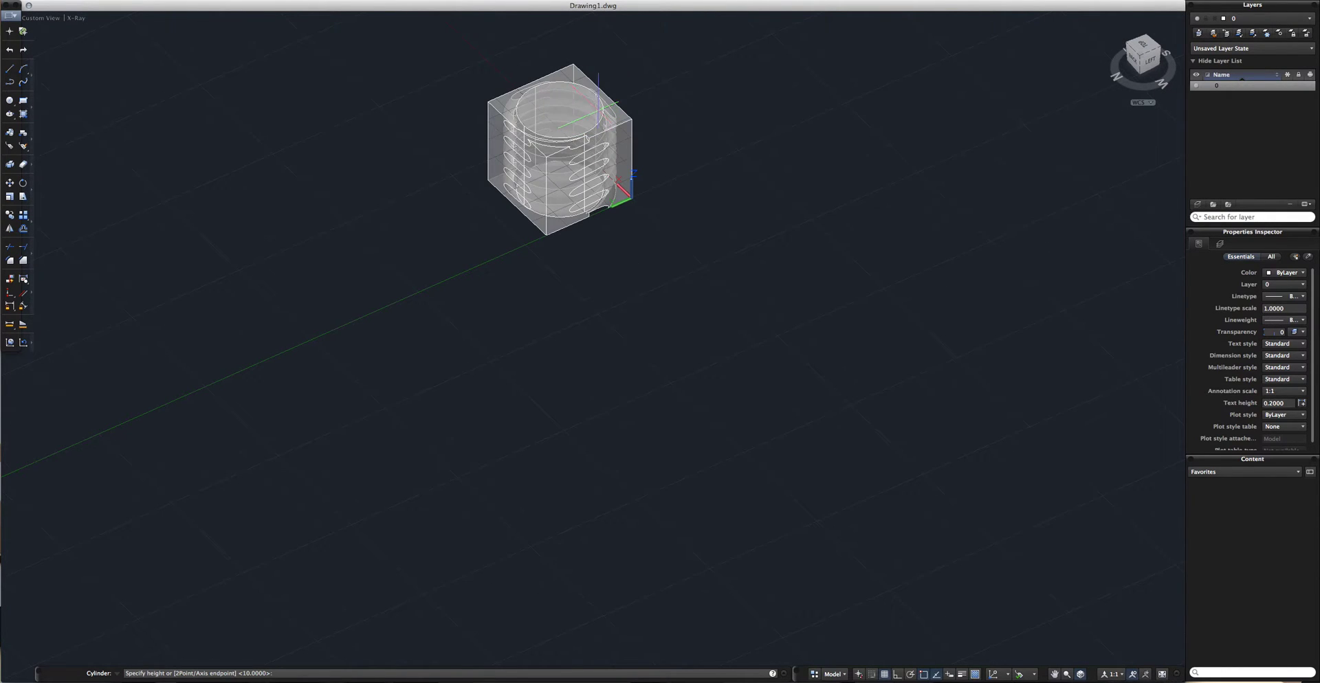
pyautogui.keyDown('shift'); pyautogui.moveTo(635, 150); pyautogui.dragTo(682, 337, button='middle'); pyautogui.keyUp('shift')
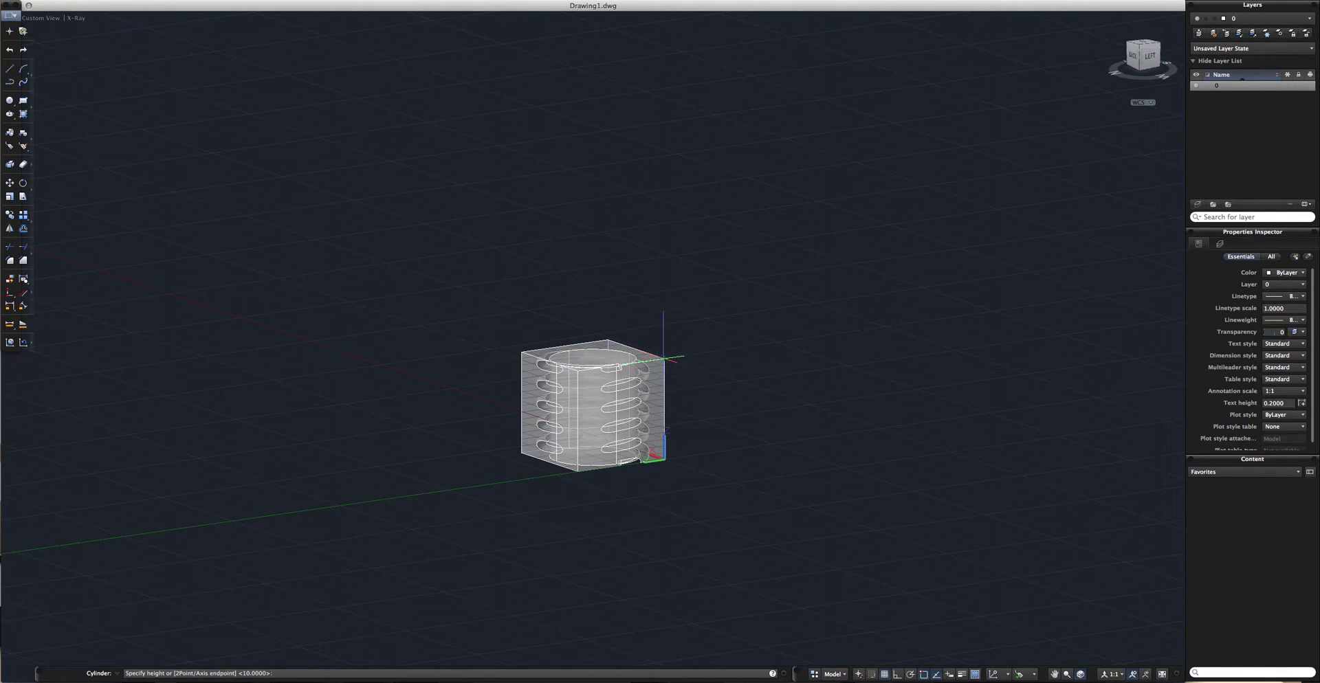
pyautogui.scroll(5, 660, 359)
pyautogui.click(658, 361)
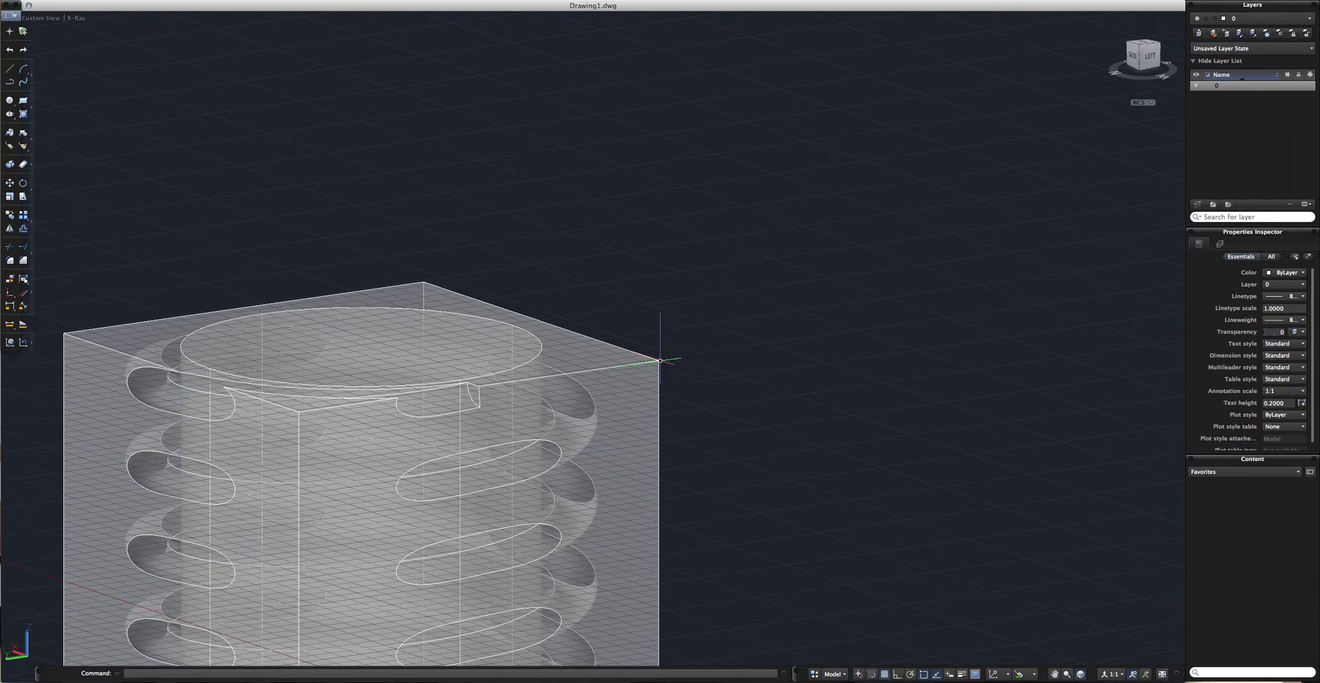
# Step: Subtract the large central cylinder from the box
pyautogui.scroll(-5, 660, 359)
pyautogui.keyDown('shift'); pyautogui.moveTo(539, 390); pyautogui.dragTo(551, 468, button='middle'); pyautogui.keyUp('shift')
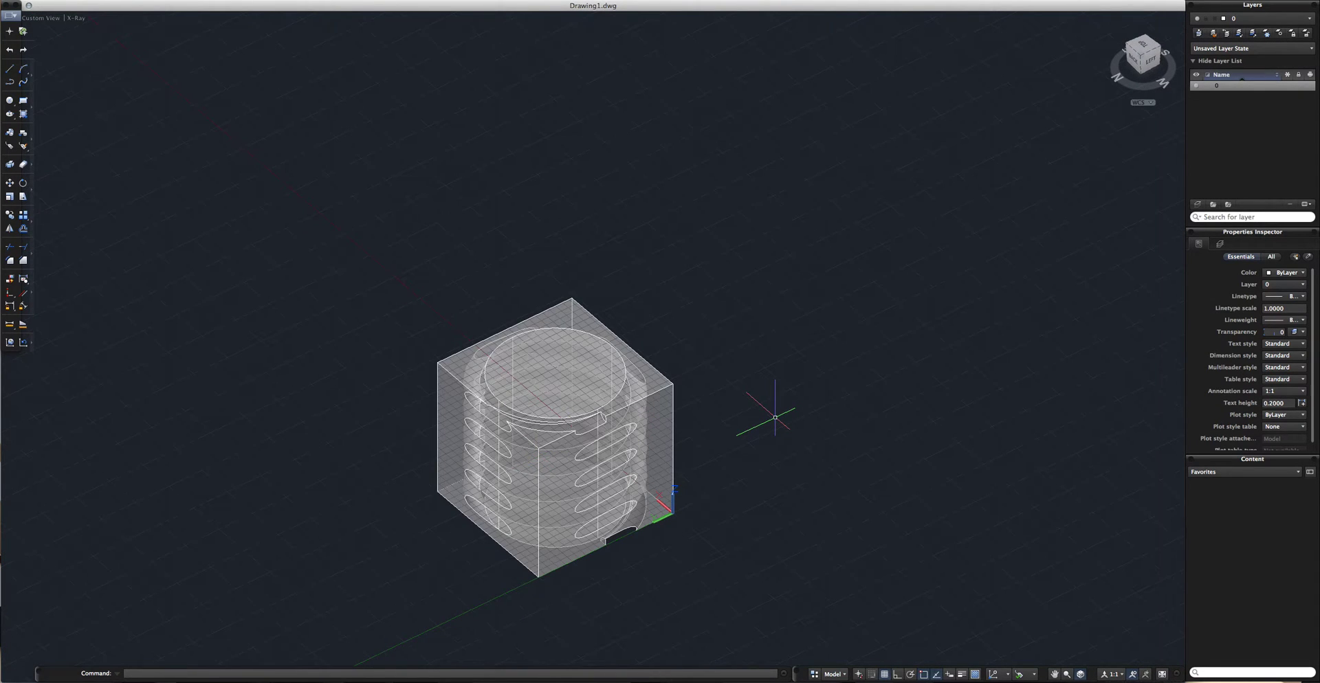
pyautogui.write('sub')
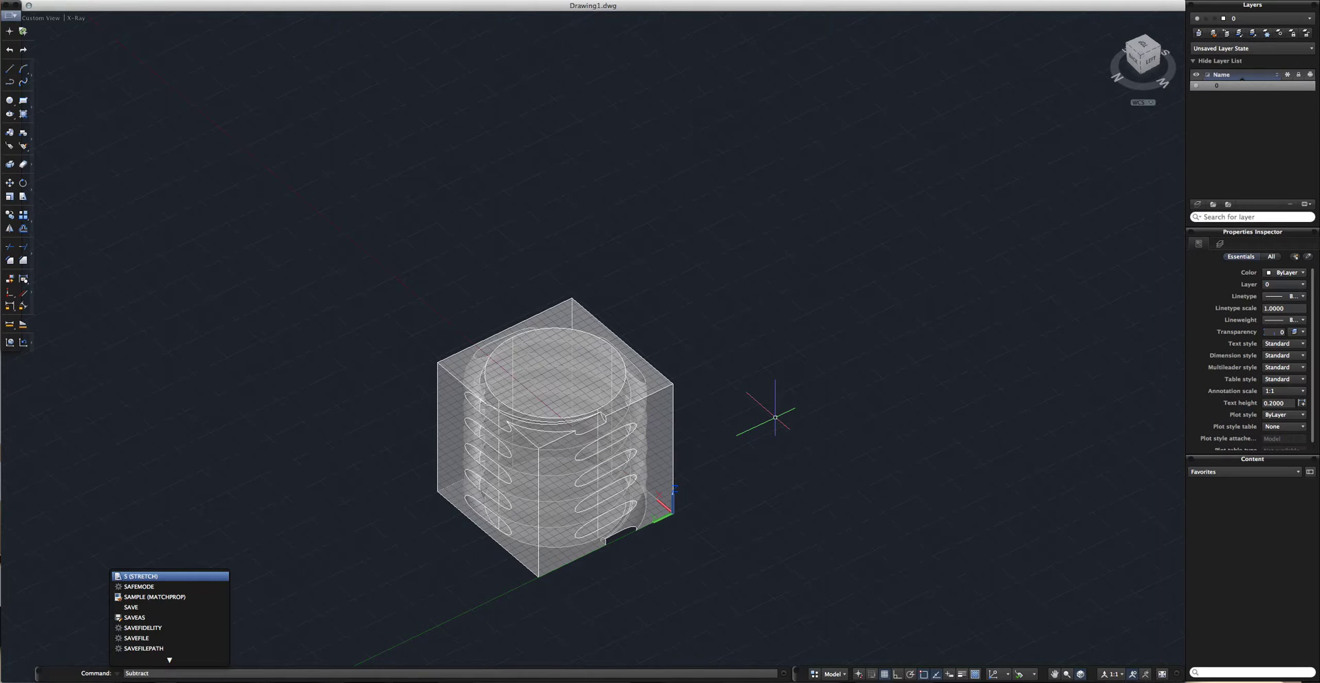
pyautogui.write('tract')
pyautogui.press('Return')
pyautogui.click(672, 382)
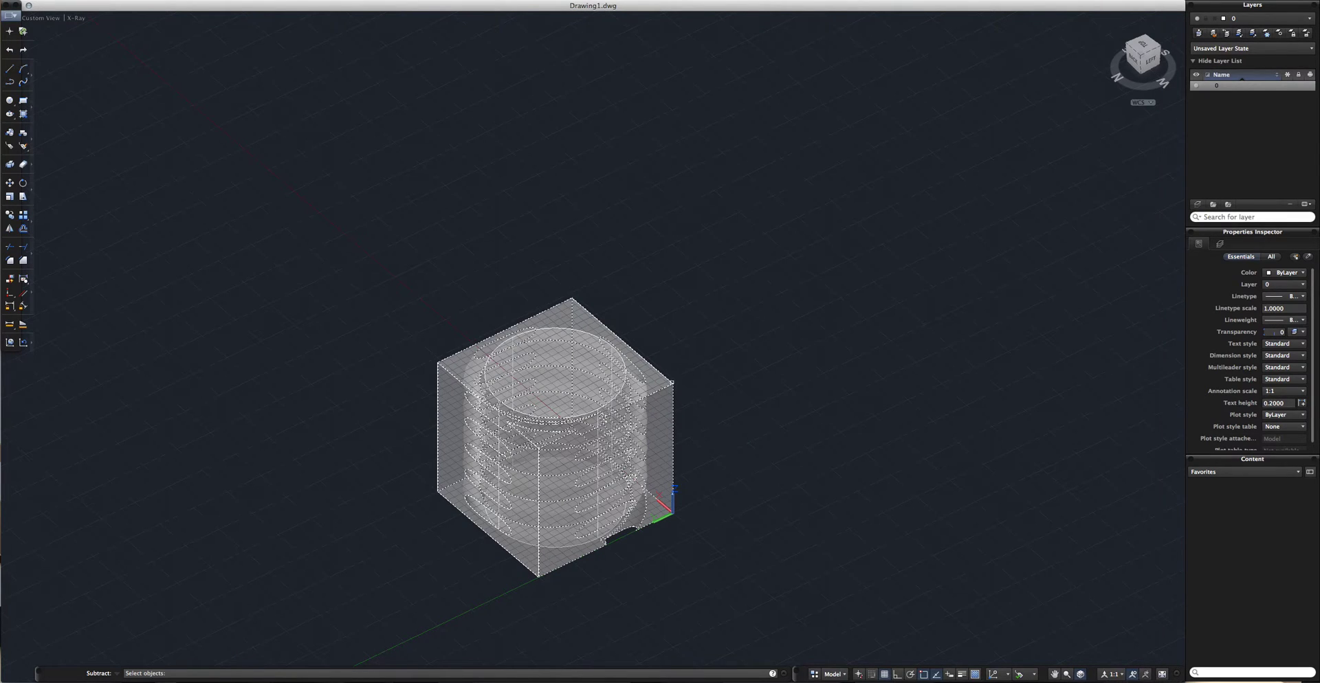
pyautogui.press('Return')
pyautogui.click(561, 329)
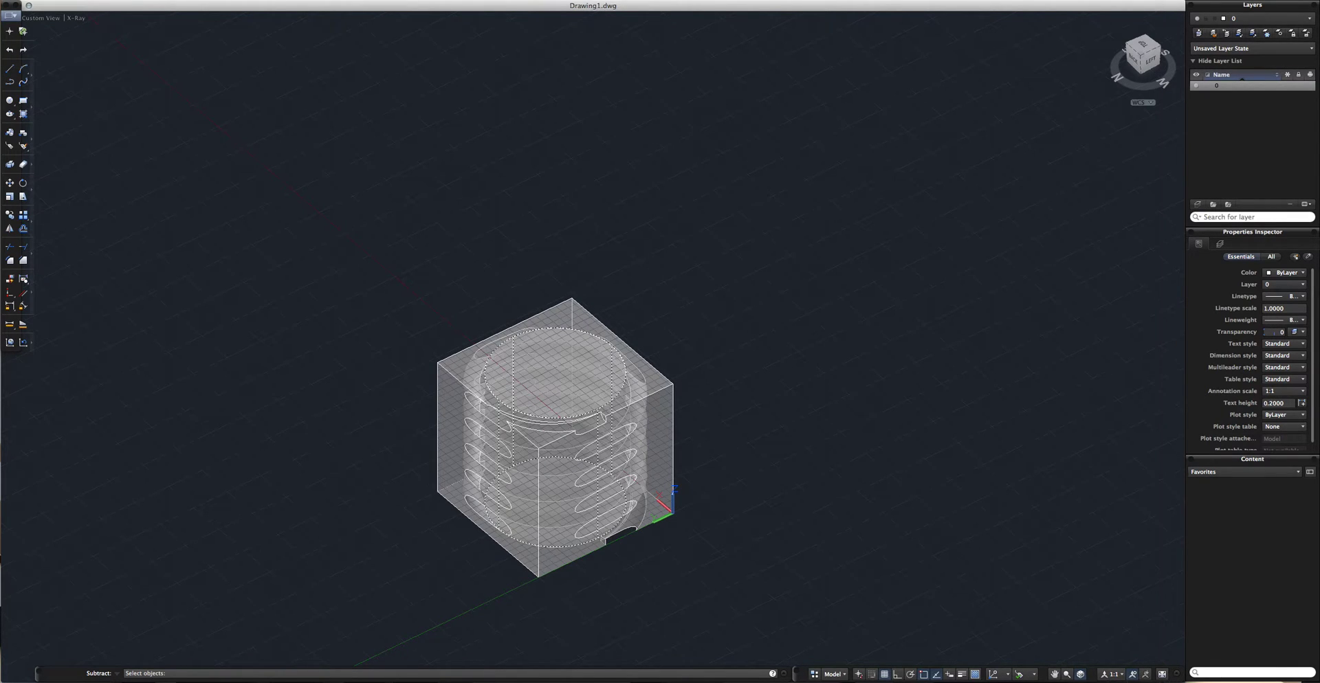
pyautogui.press('Return')
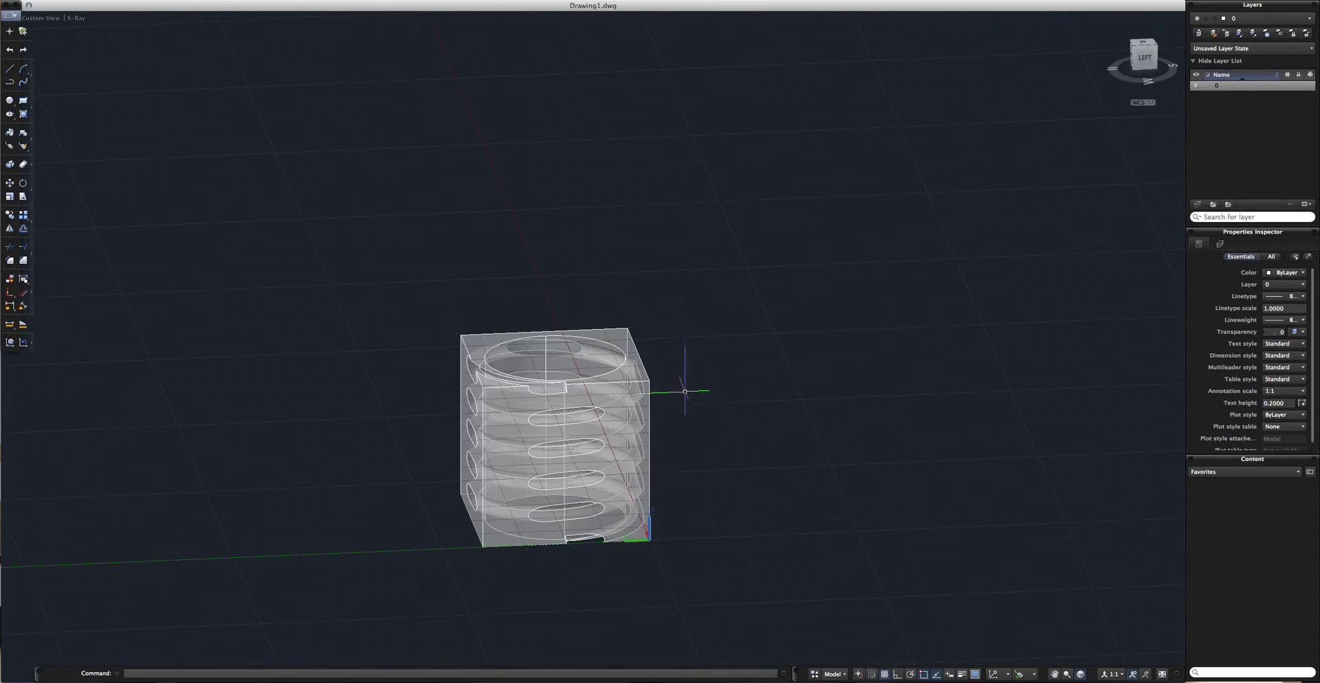
pyautogui.keyDown('shift'); pyautogui.moveTo(704, 482); pyautogui.dragTo(766, 527, button='middle'); pyautogui.keyUp('shift')
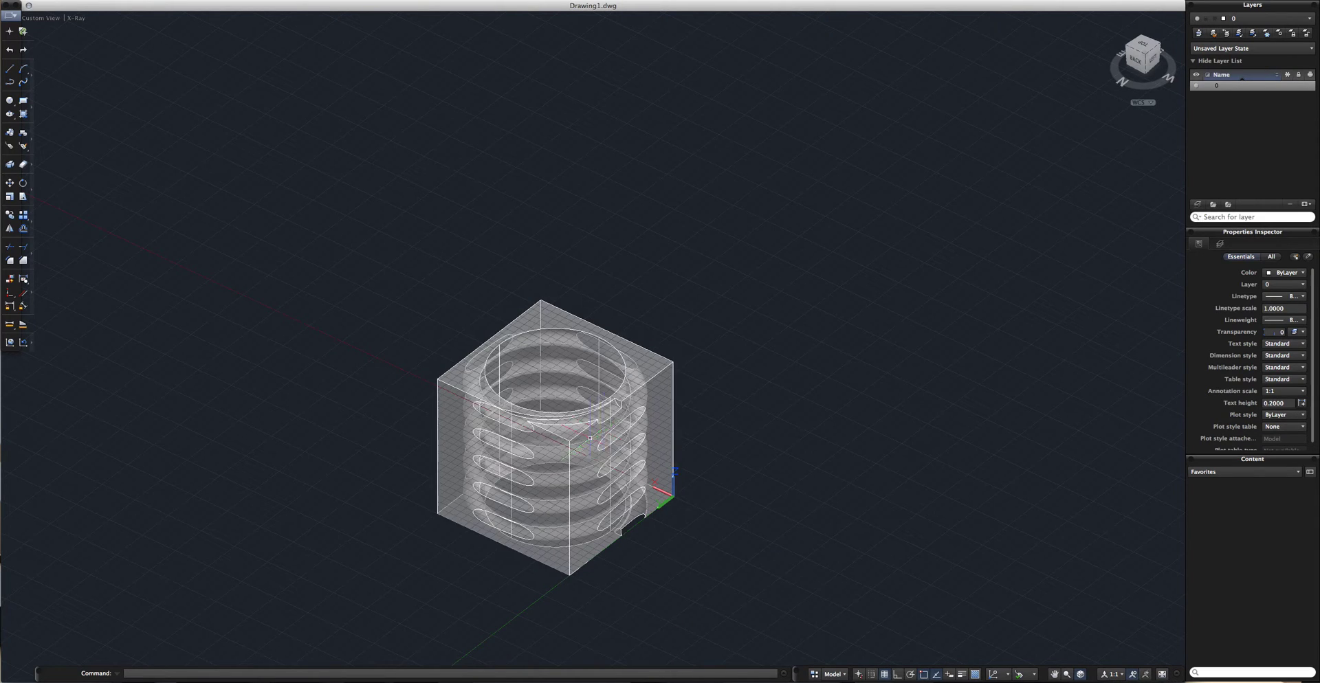
pyautogui.keyDown('shift'); pyautogui.moveTo(558, 371); pyautogui.dragTo(558, 380, button='middle'); pyautogui.keyUp('shift')
pyautogui.write('c')
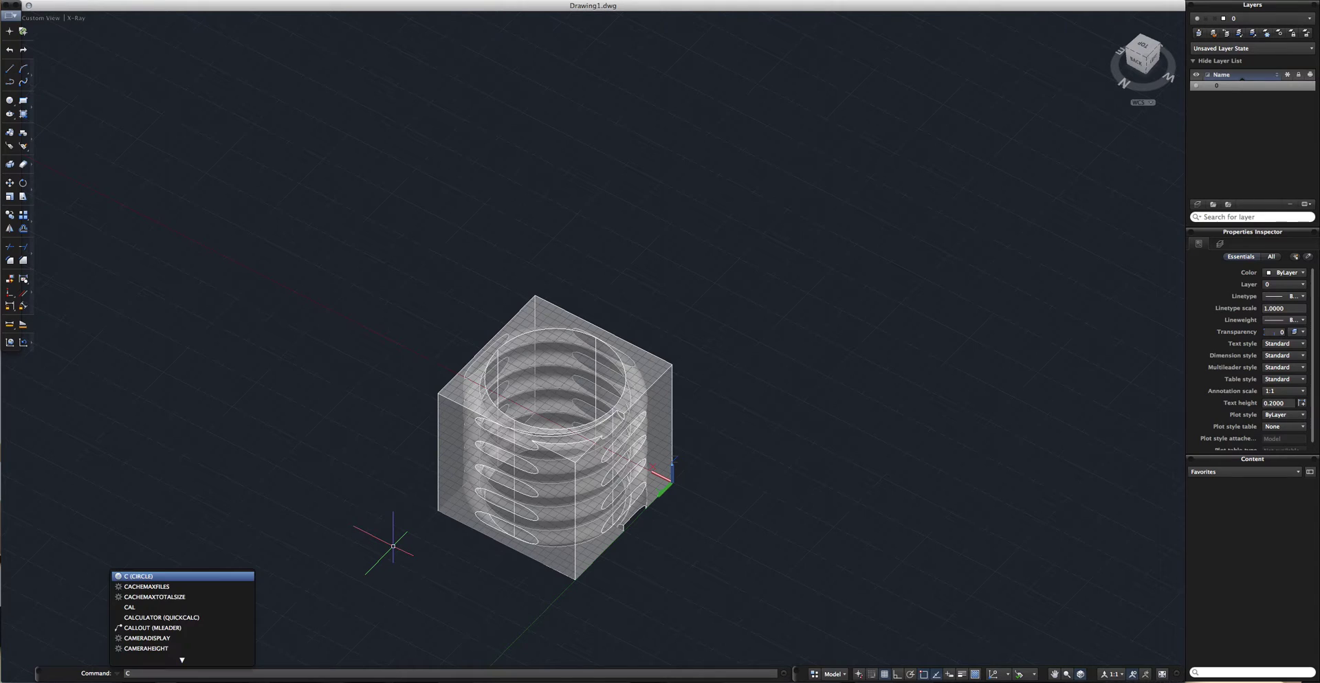
pyautogui.press('Return')
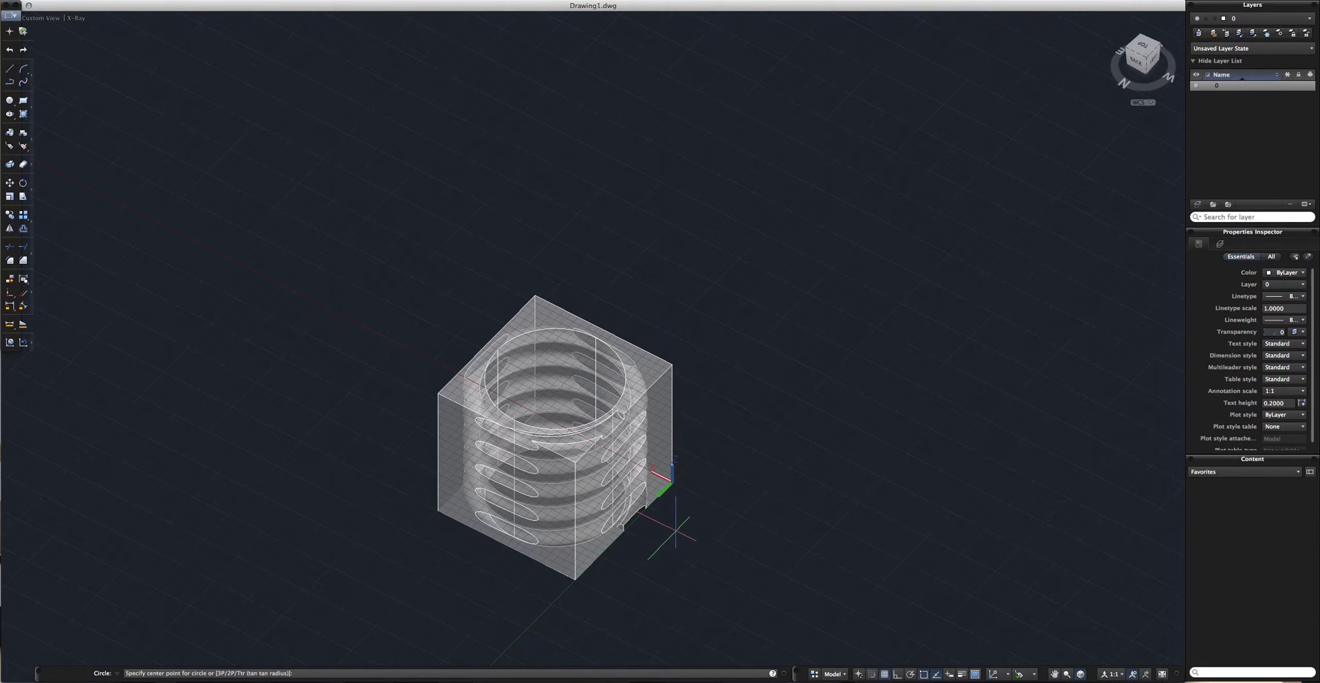
pyautogui.keyDown('shift'); pyautogui.moveTo(738, 455); pyautogui.dragTo(432, 486, button='middle'); pyautogui.keyUp('shift')
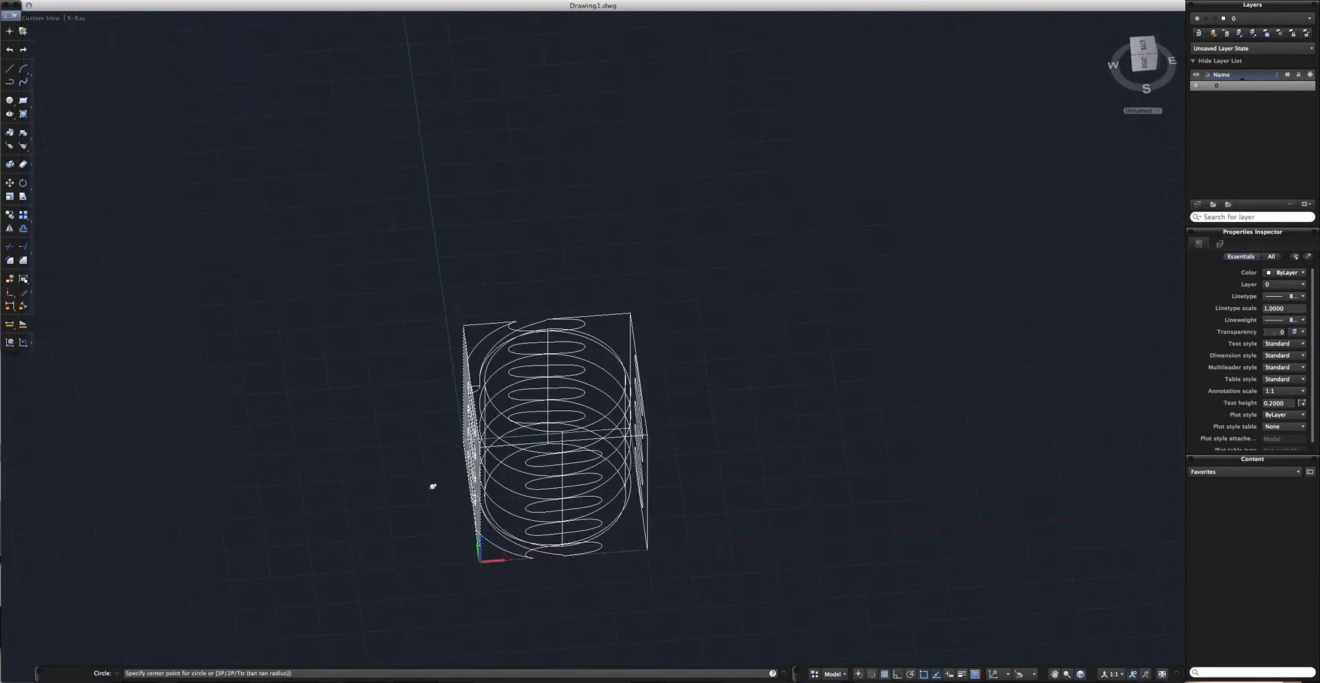
pyautogui.keyDown('shift'); pyautogui.moveTo(611, 398); pyautogui.dragTo(476, 558, button='middle'); pyautogui.keyUp('shift')
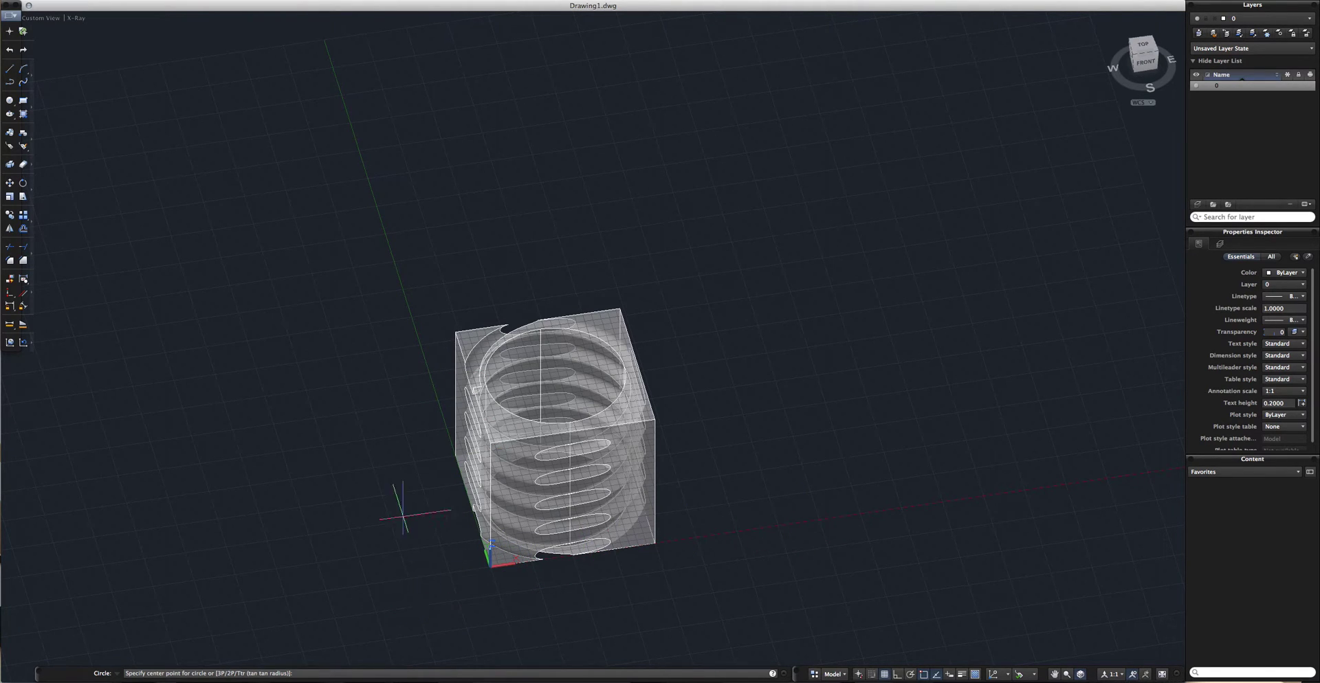
pyautogui.keyDown('shift'); pyautogui.moveTo(683, 561); pyautogui.dragTo(621, 587, button='middle'); pyautogui.keyUp('shift')
pyautogui.scroll(5, 430, 553)
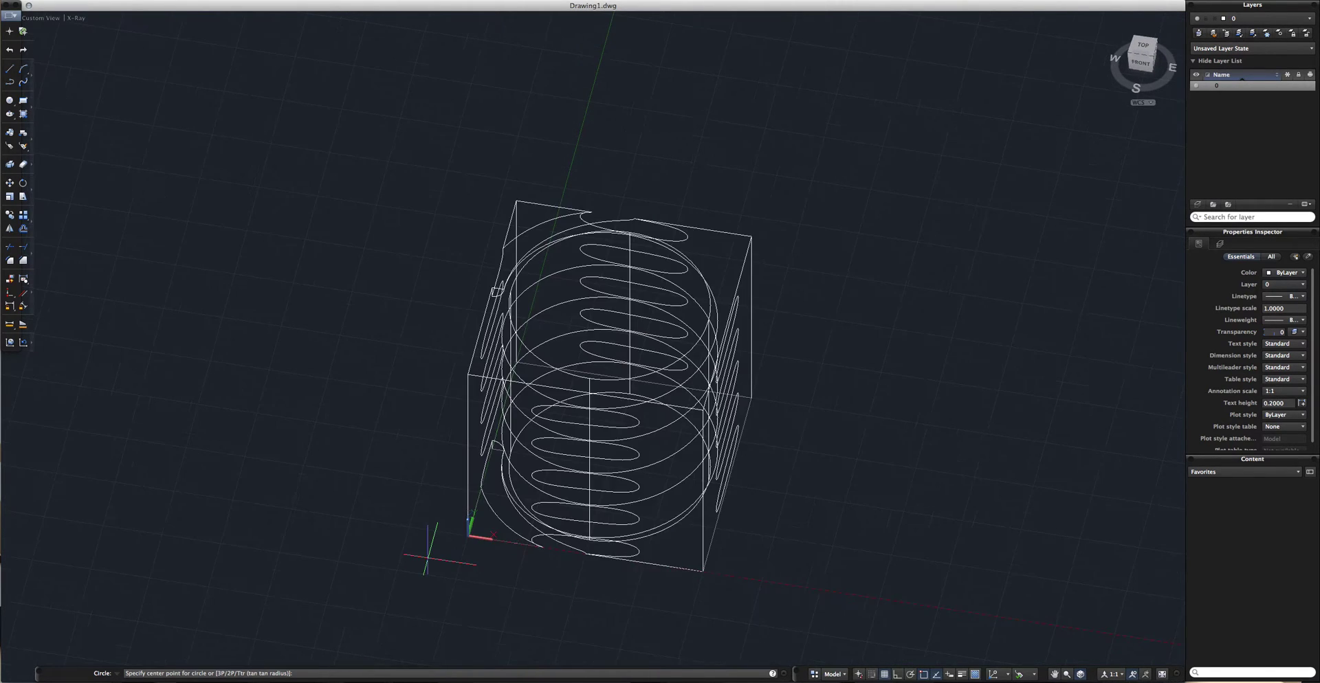
pyautogui.scroll(-3, 475, 563)
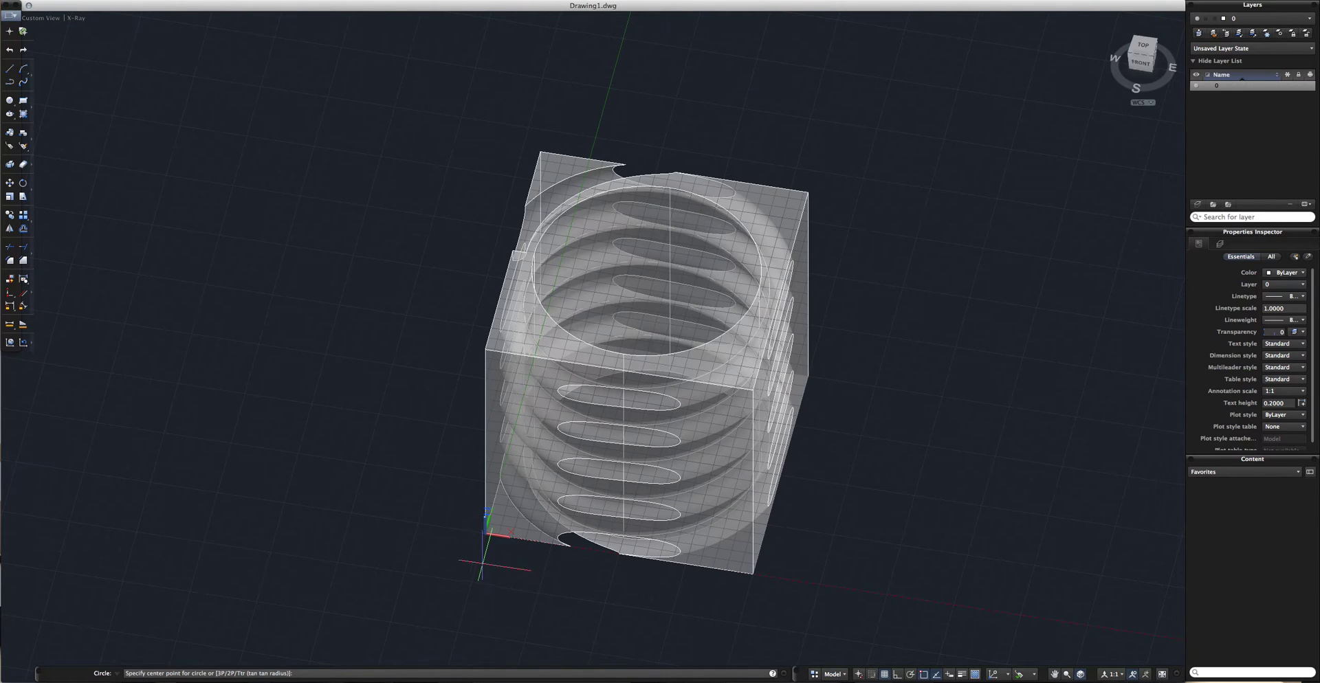
pyautogui.press('Escape')
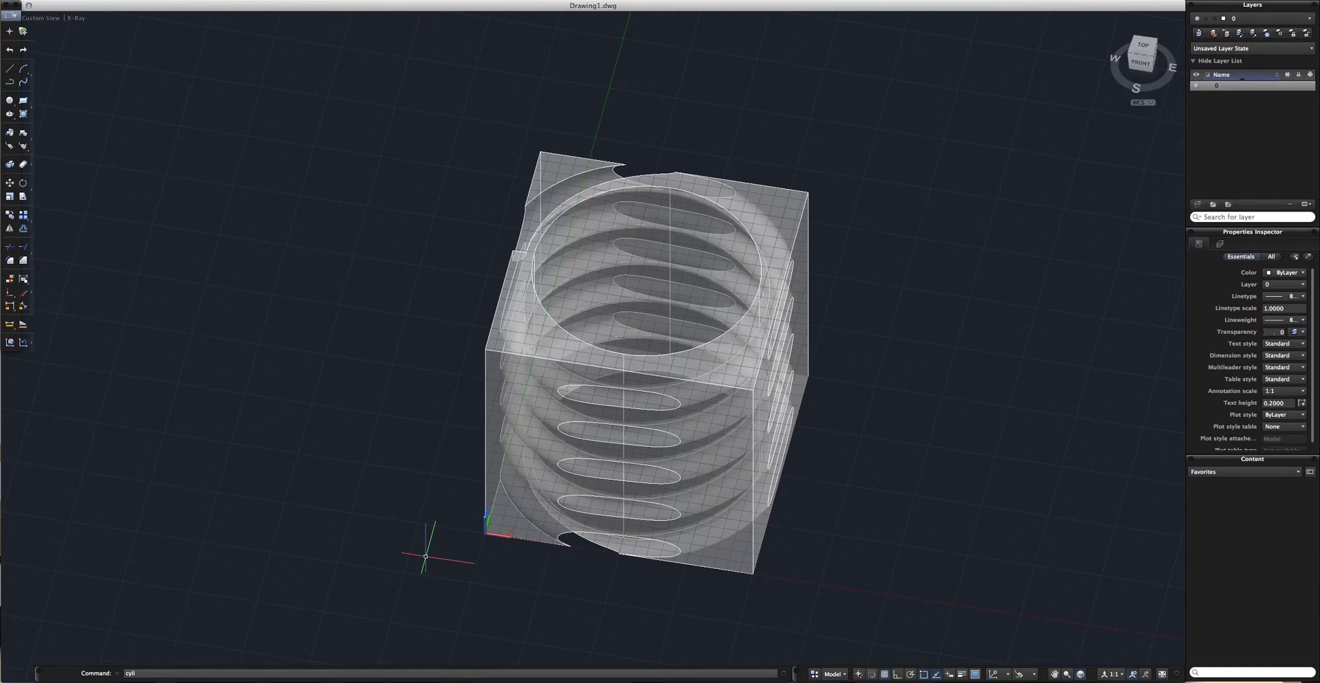
# Step: Create a thin cylinder centred at 0,0,0 with a radius of 0.1, its height reaching the box's top corner
pyautogui.press('Return')
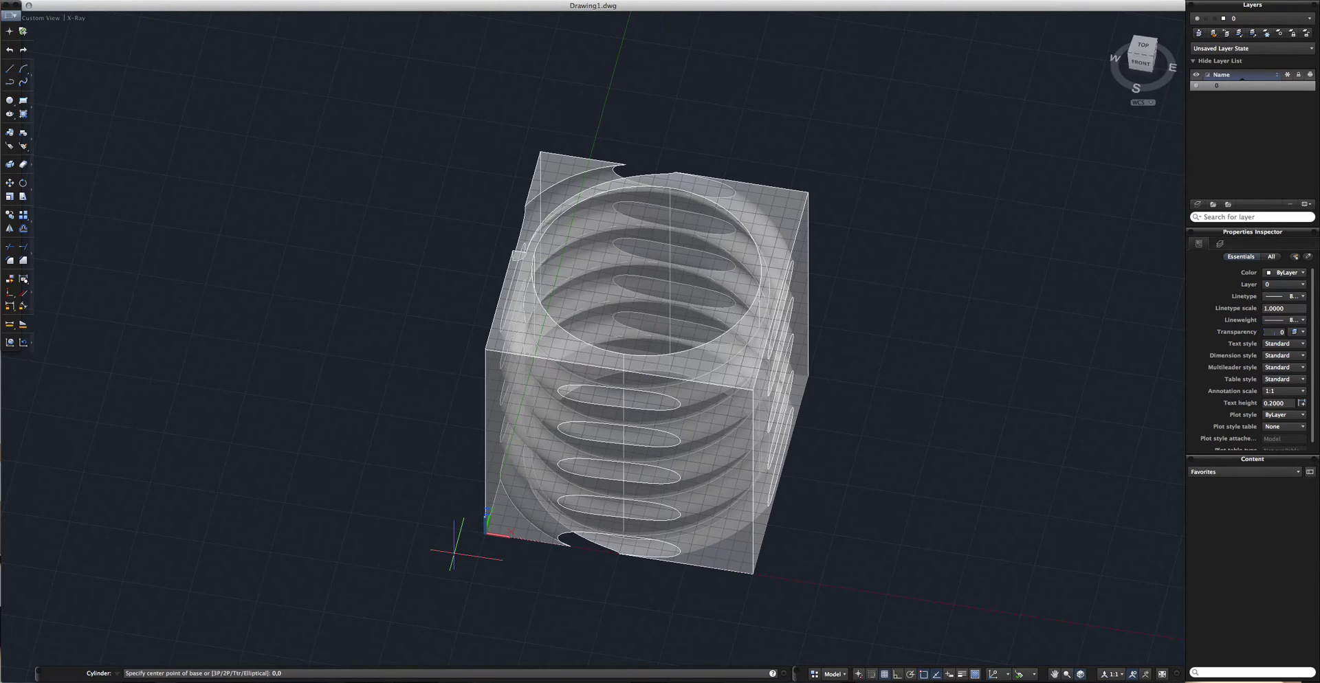
pyautogui.write('0,0,0')
pyautogui.press('Return')
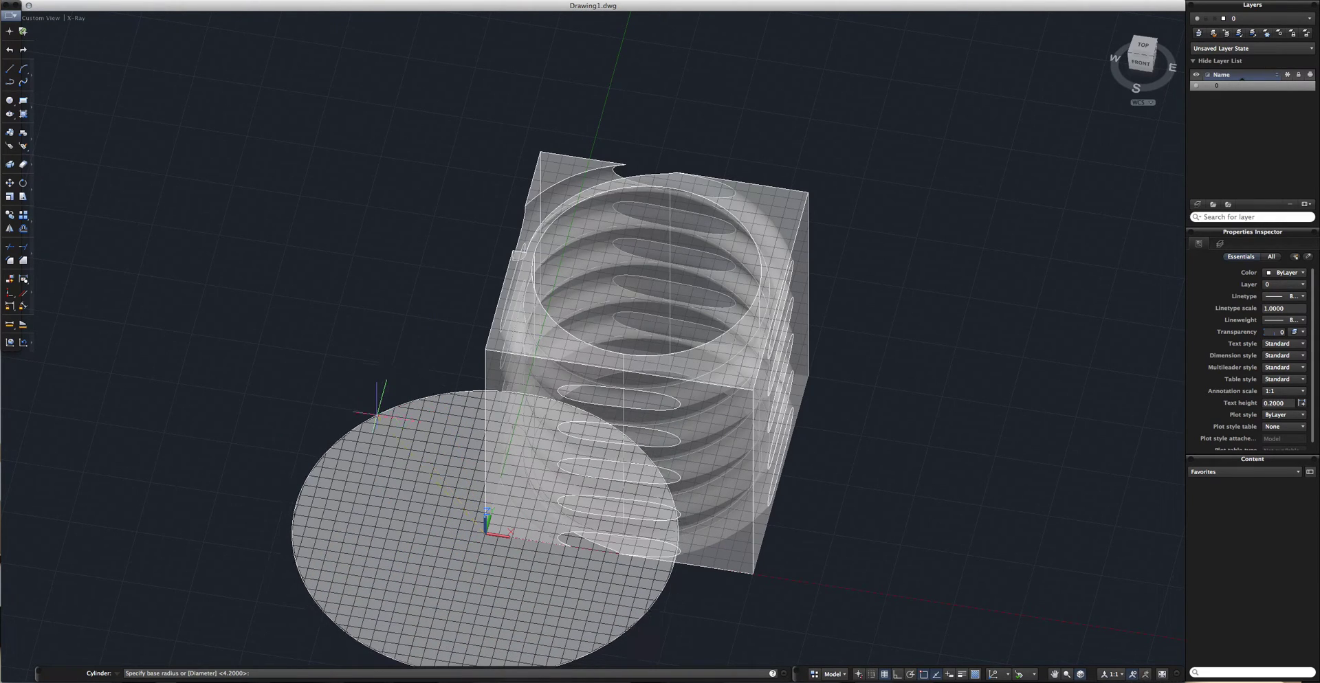
pyautogui.write('.')
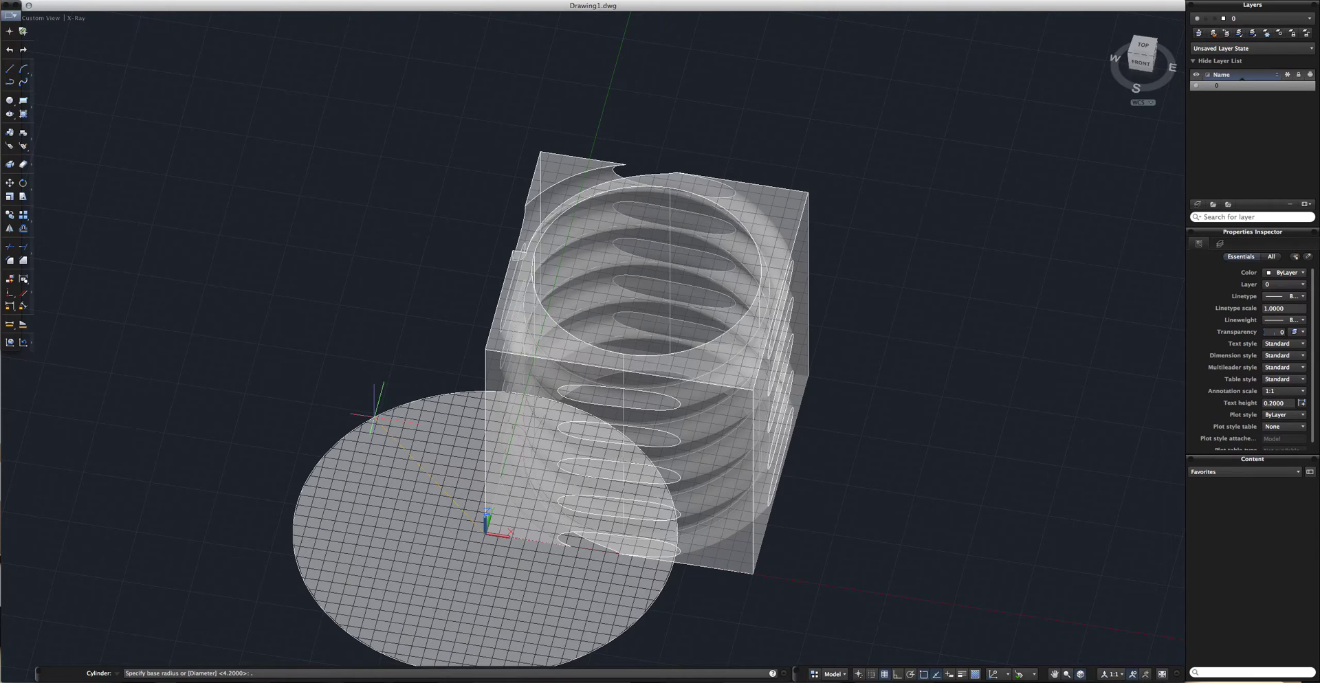
pyautogui.write('1')
pyautogui.press('Return')
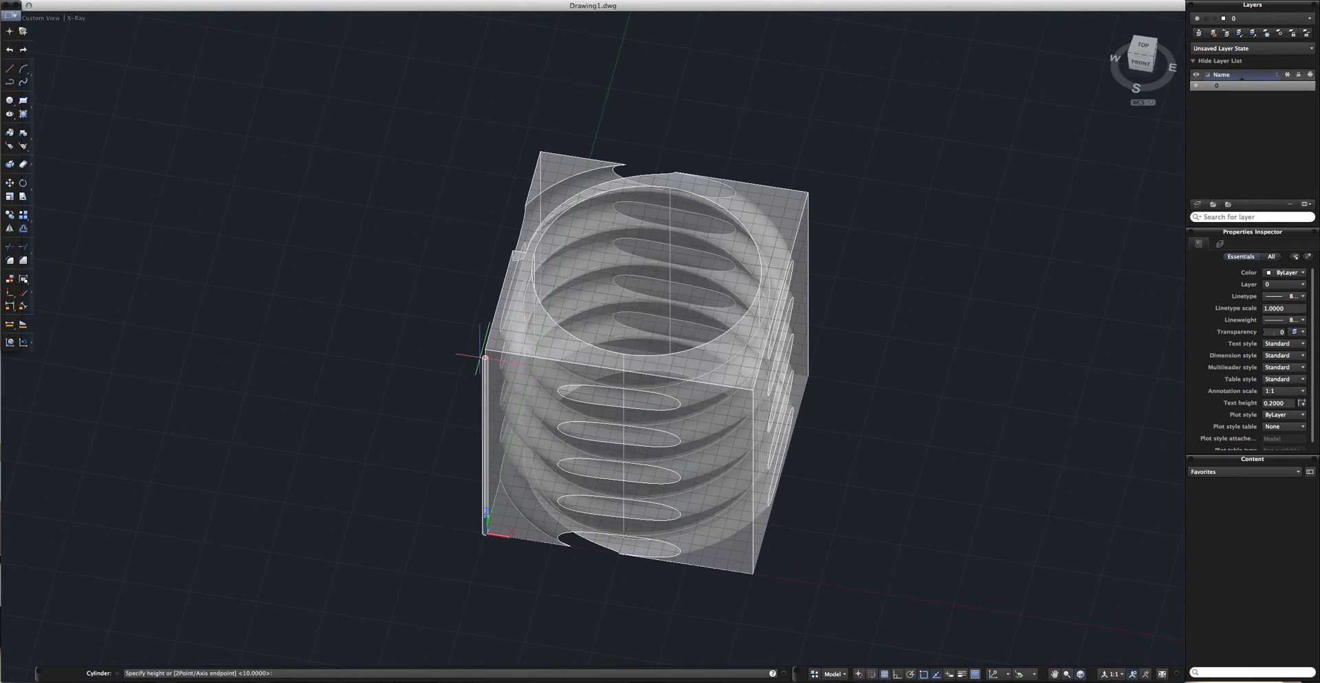
pyautogui.scroll(3, 484, 350)
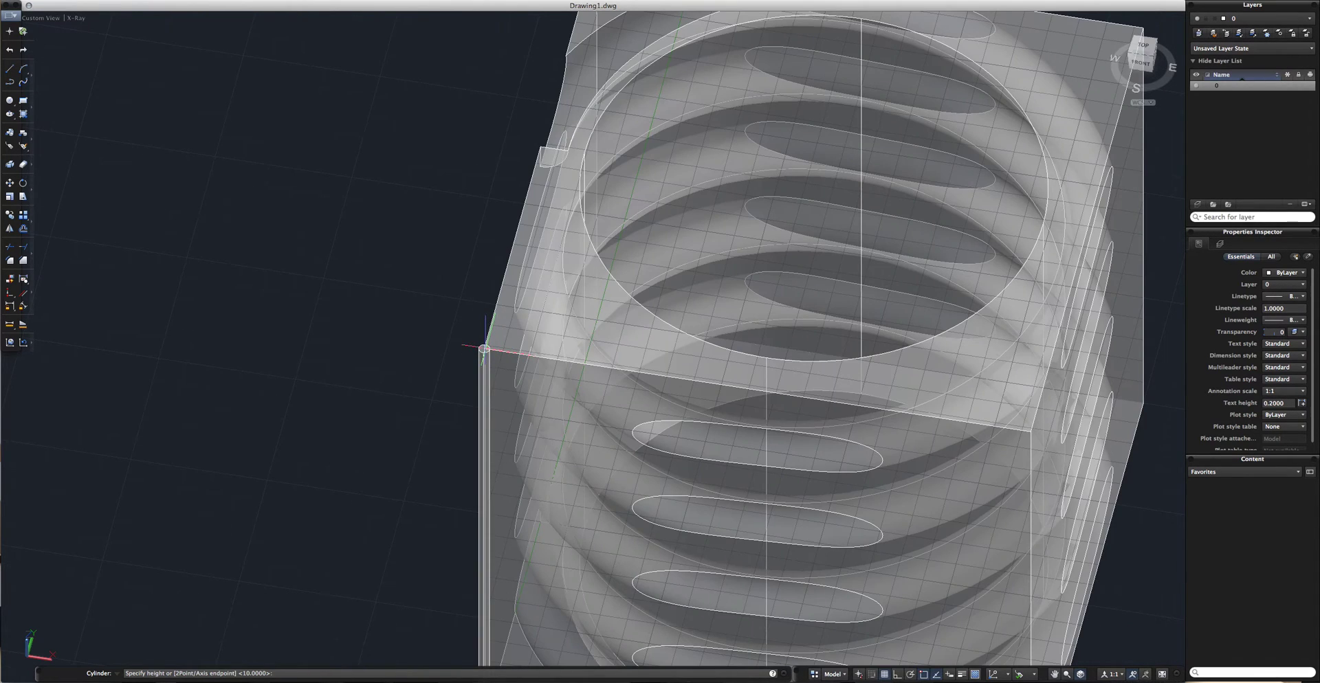
pyautogui.keyDown('shift'); pyautogui.moveTo(484, 352); pyautogui.dragTo(400, 186, button='middle'); pyautogui.keyUp('shift')
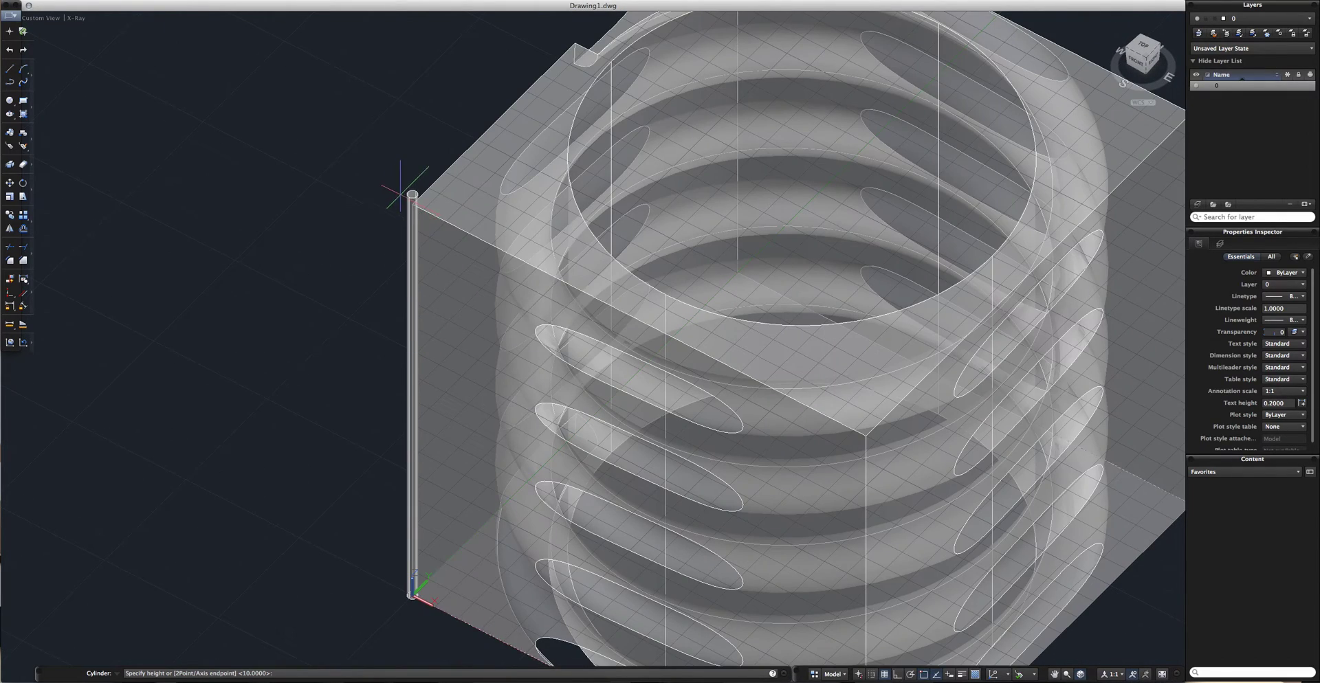
pyautogui.click(412, 205)
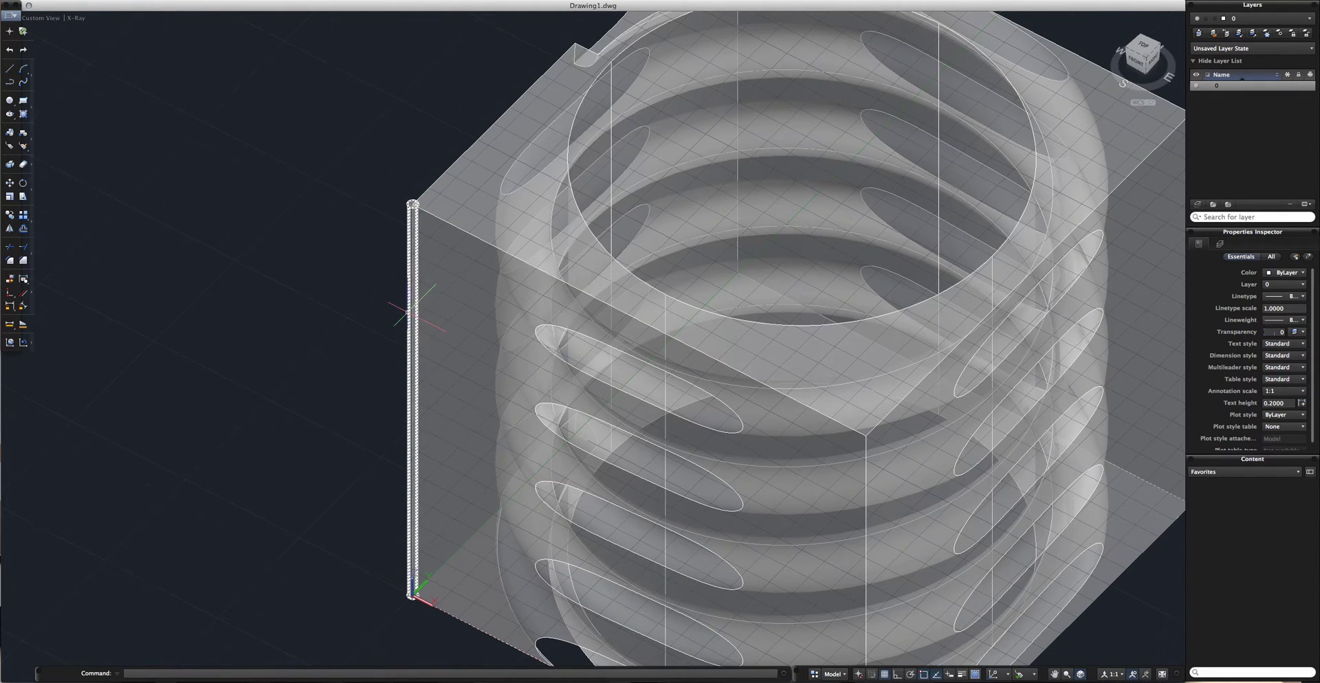
# Step: Move the thin cylinder from its base centre by @1,1,0 into the corner of the box
pyautogui.scroll(-5, 411, 271)
pyautogui.scroll(5, 400, 389)
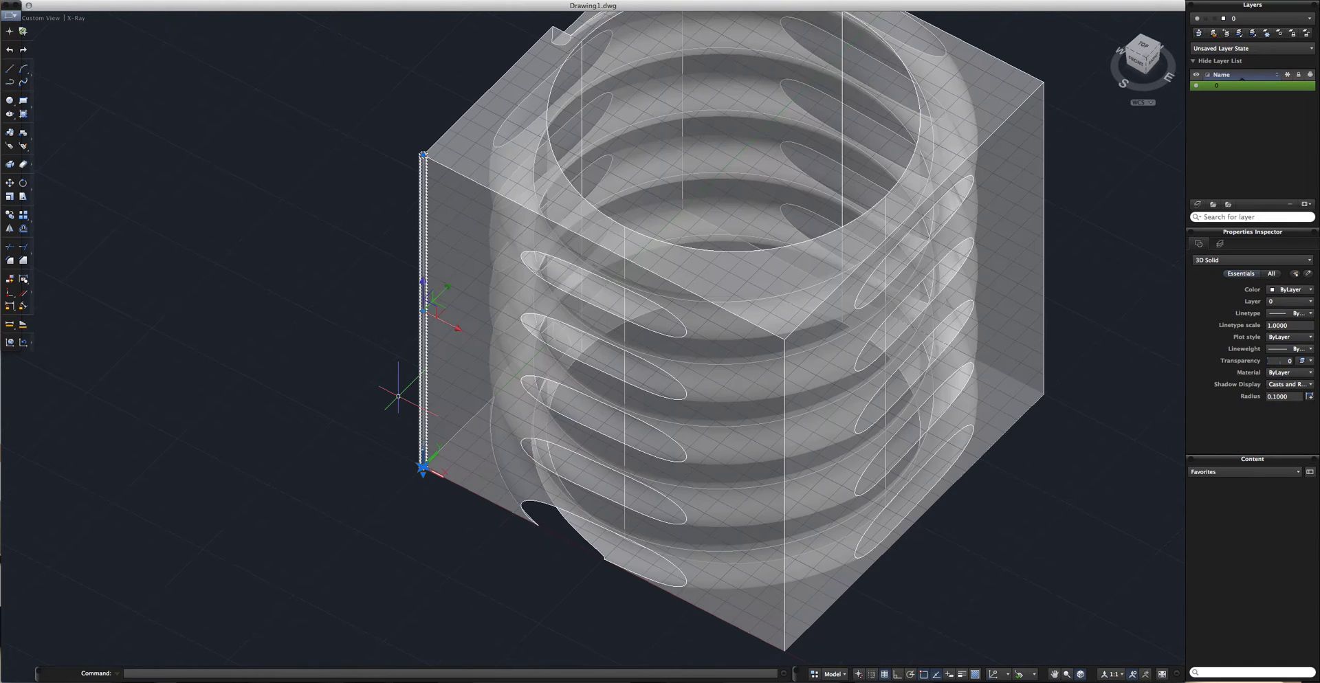
pyautogui.keyDown('shift'); pyautogui.moveTo(401, 392); pyautogui.dragTo(440, 467, button='middle'); pyautogui.keyUp('shift')
pyautogui.scroll(-3, 437, 420)
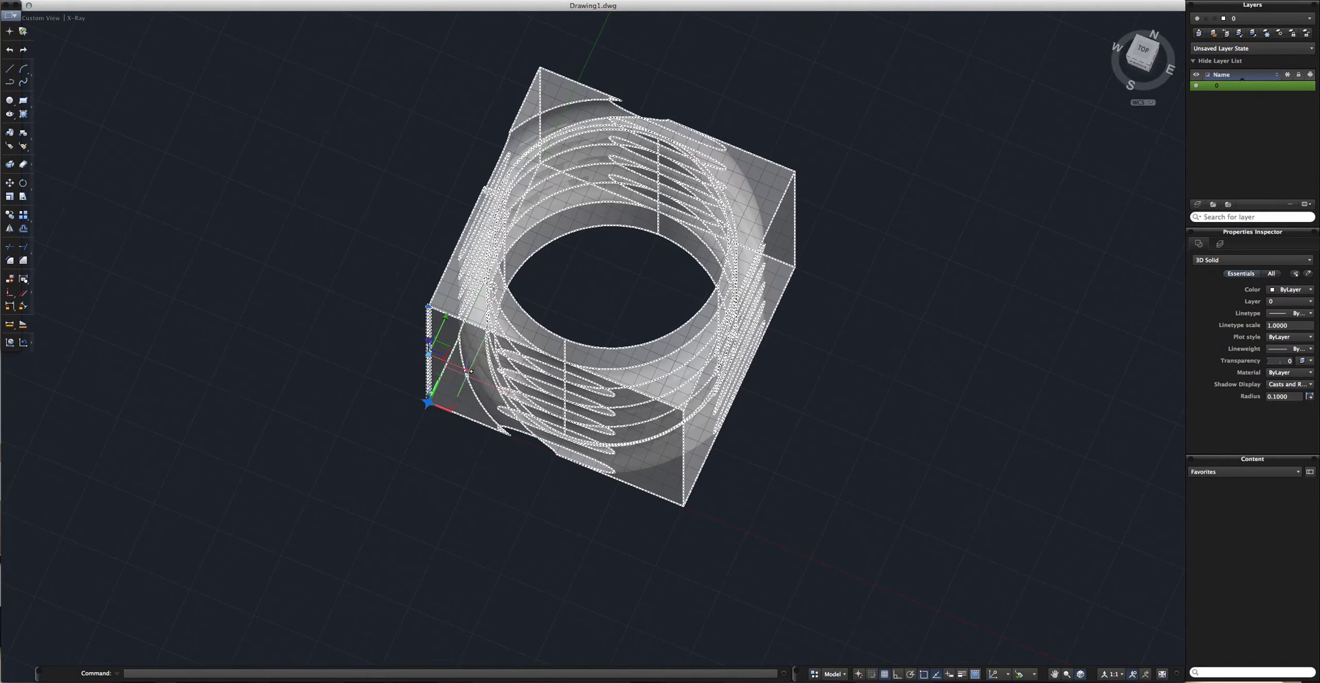
pyautogui.keyDown('shift'); pyautogui.moveTo(467, 345); pyautogui.dragTo(367, 518, button='middle'); pyautogui.keyUp('shift')
pyautogui.scroll(3, 368, 518)
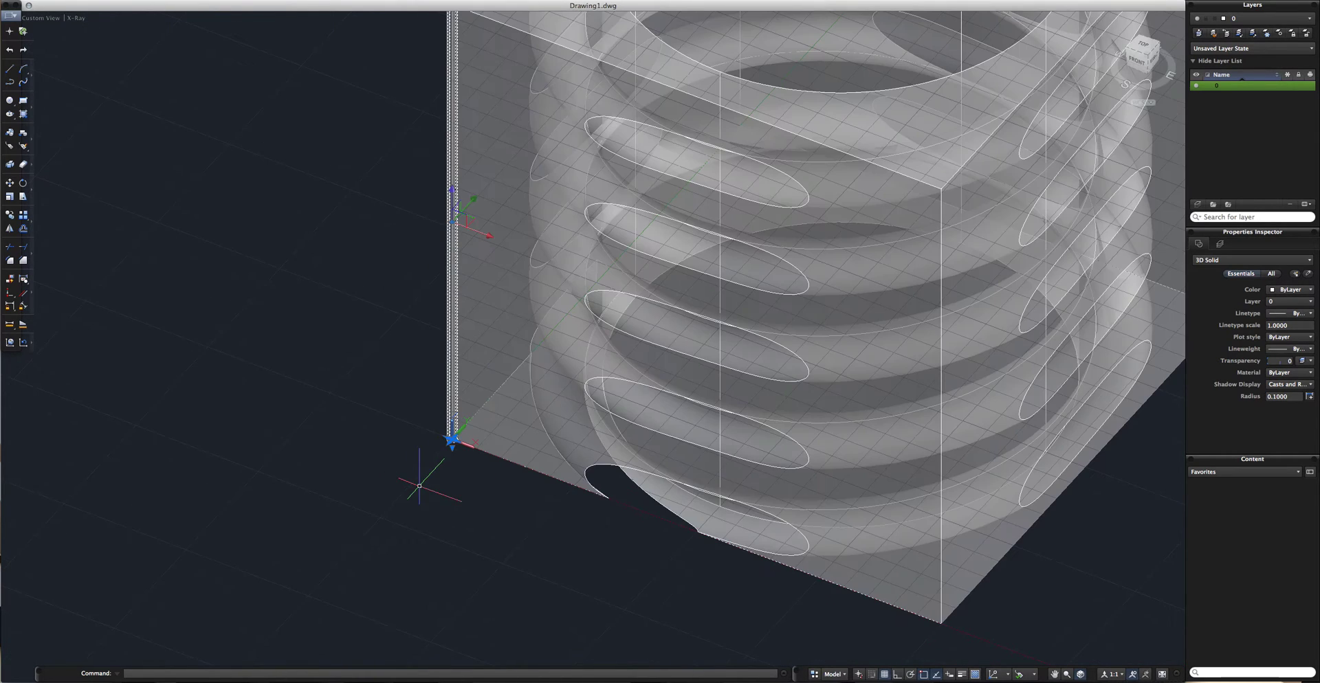
pyautogui.press('Return')
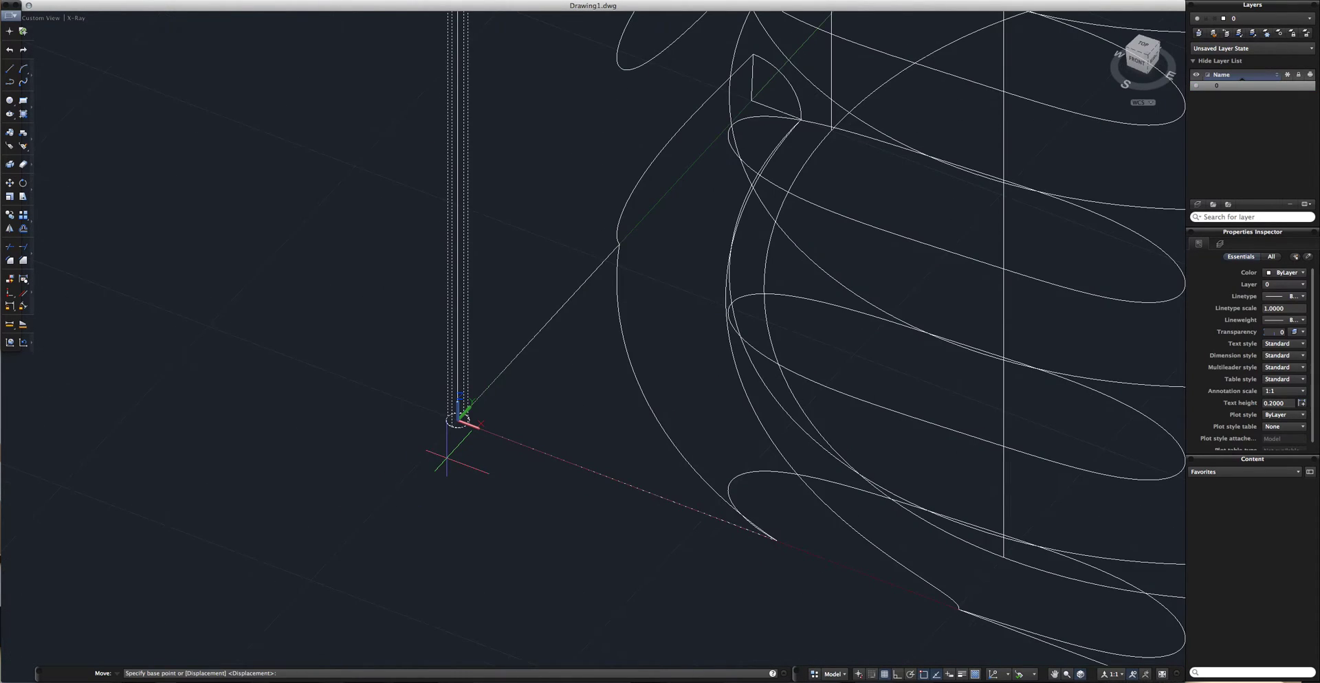
pyautogui.scroll(5, 457, 427)
pyautogui.scroll(2, 452, 387)
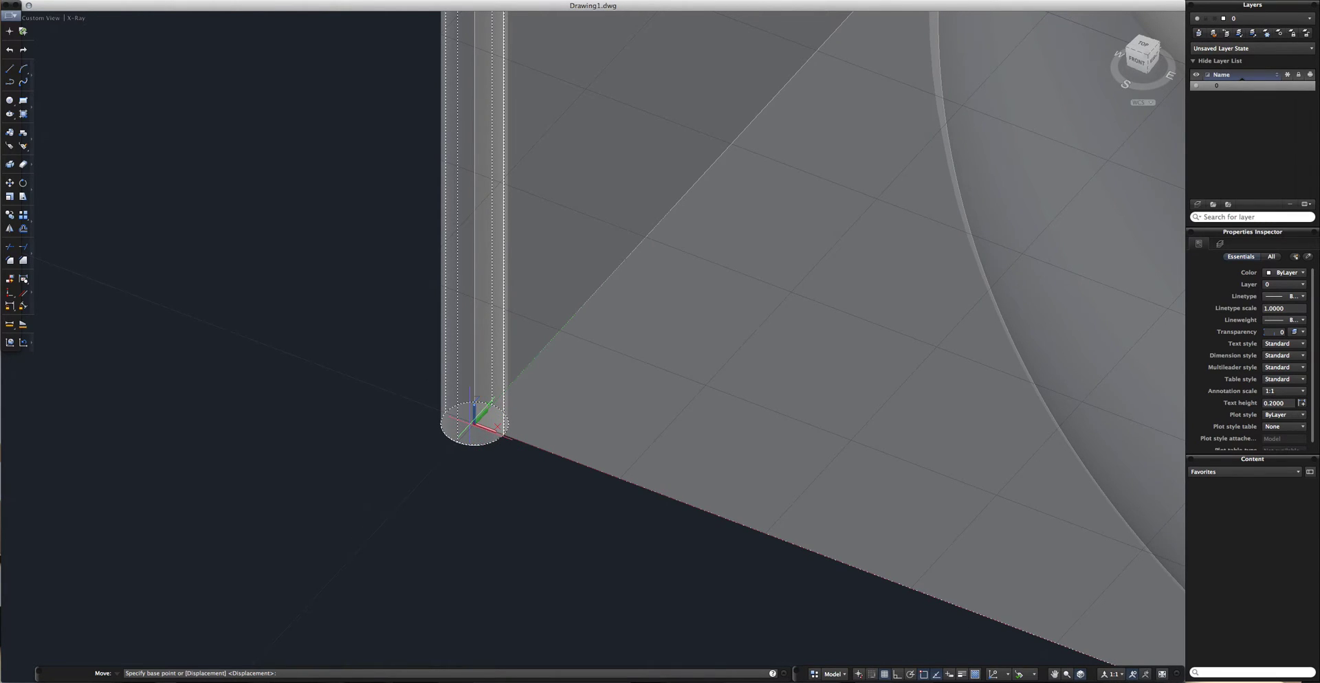
pyautogui.click(476, 422)
pyautogui.scroll(-5, 476, 422)
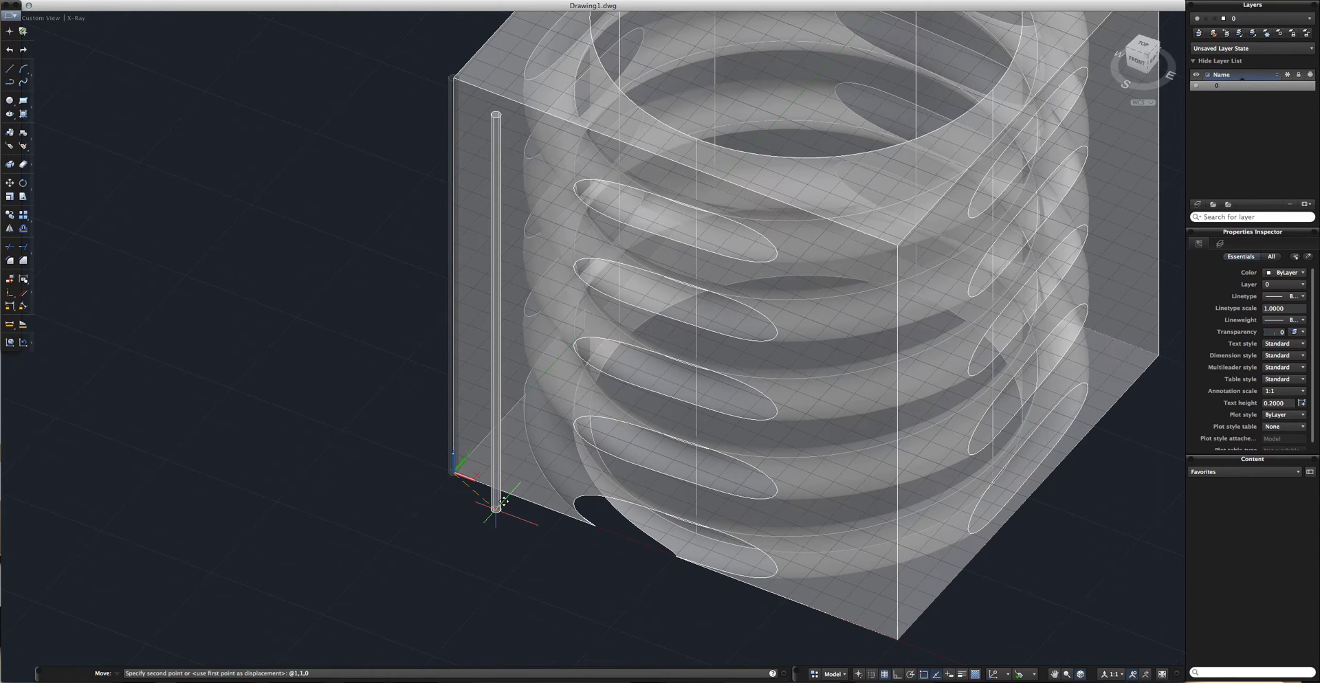
pyautogui.press('Return')
pyautogui.scroll(-5, 503, 274)
pyautogui.keyDown('shift'); pyautogui.moveTo(530, 241); pyautogui.dragTo(576, 376, button='middle'); pyautogui.keyUp('shift')
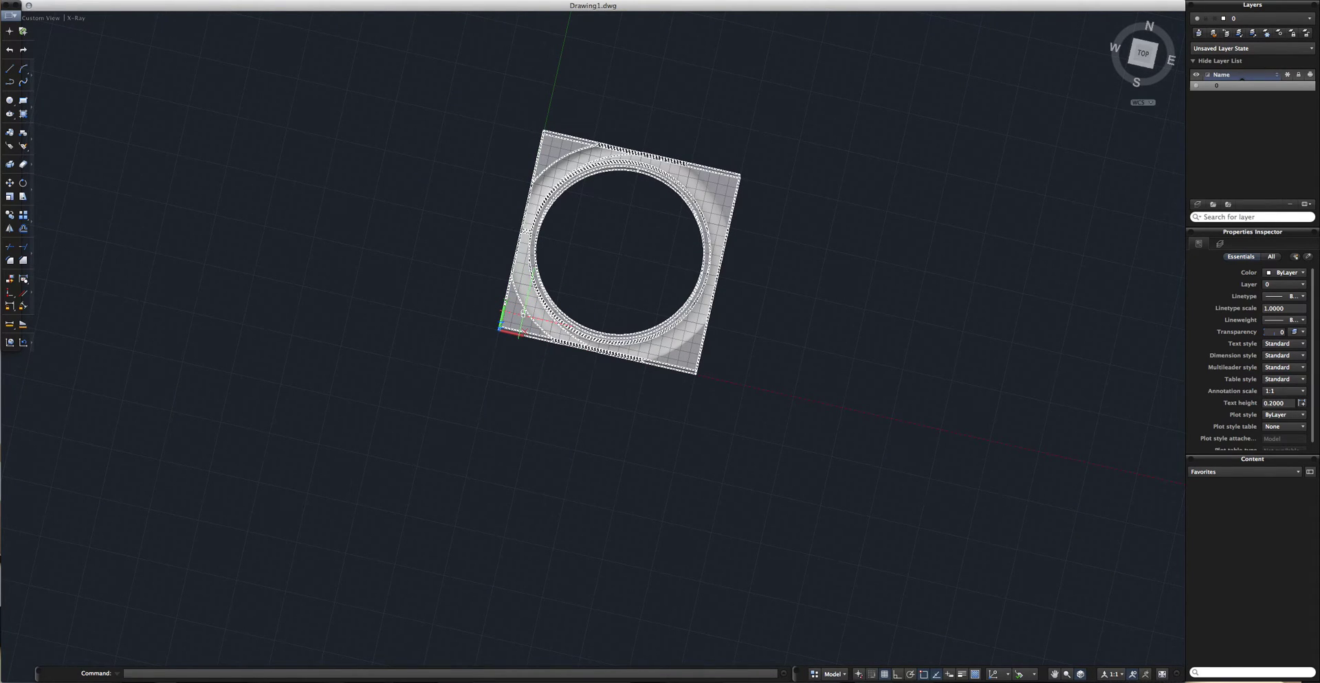
pyautogui.scroll(5, 508, 288)
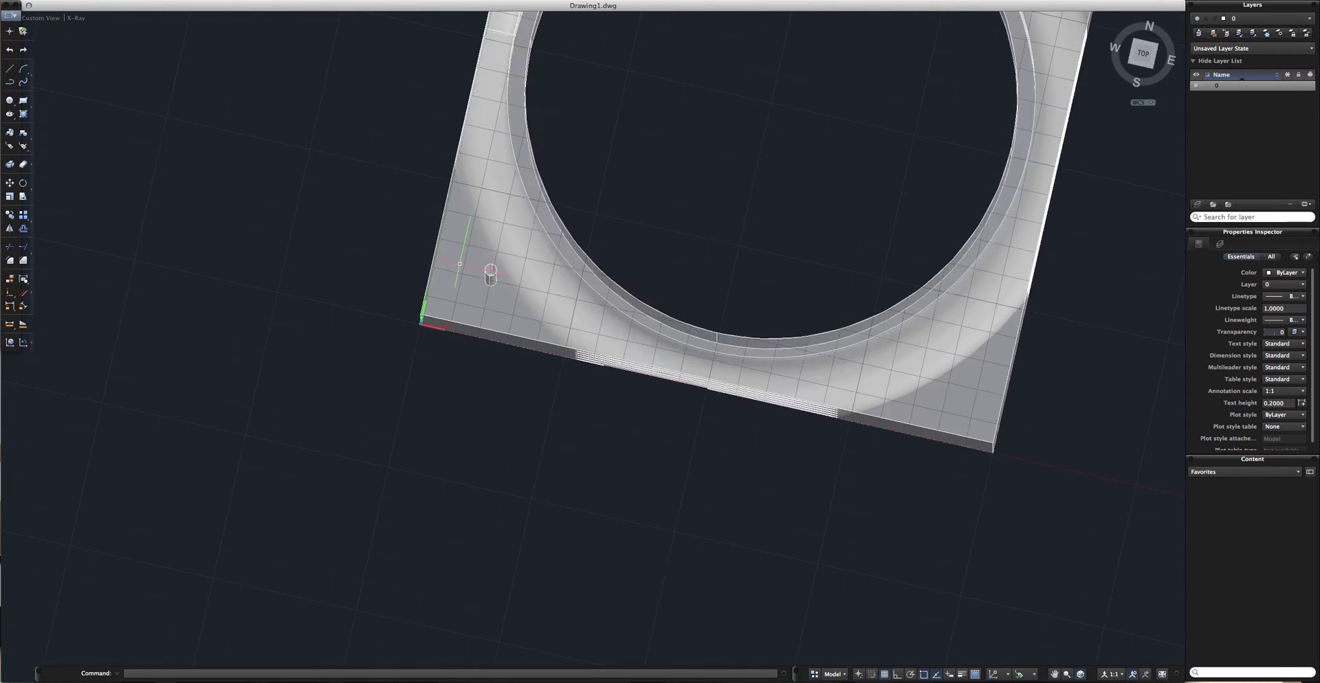
# Step: Mirror the thin corner cylinder across the diagonal between the box's two adjacent base corners, keeping the original cylinder
pyautogui.click(491, 276)
pyautogui.scroll(-5, 512, 310)
pyautogui.keyDown('shift'); pyautogui.moveTo(514, 312); pyautogui.dragTo(531, 263, button='middle'); pyautogui.keyUp('shift')
pyautogui.moveTo(516, 334)
pyautogui.keyDown('shift'); pyautogui.mouseDown(button='middle')
pyautogui.moveTo(538, 319)
pyautogui.moveTo(527, 338)
pyautogui.mouseUp(button='middle'); pyautogui.keyUp('shift')
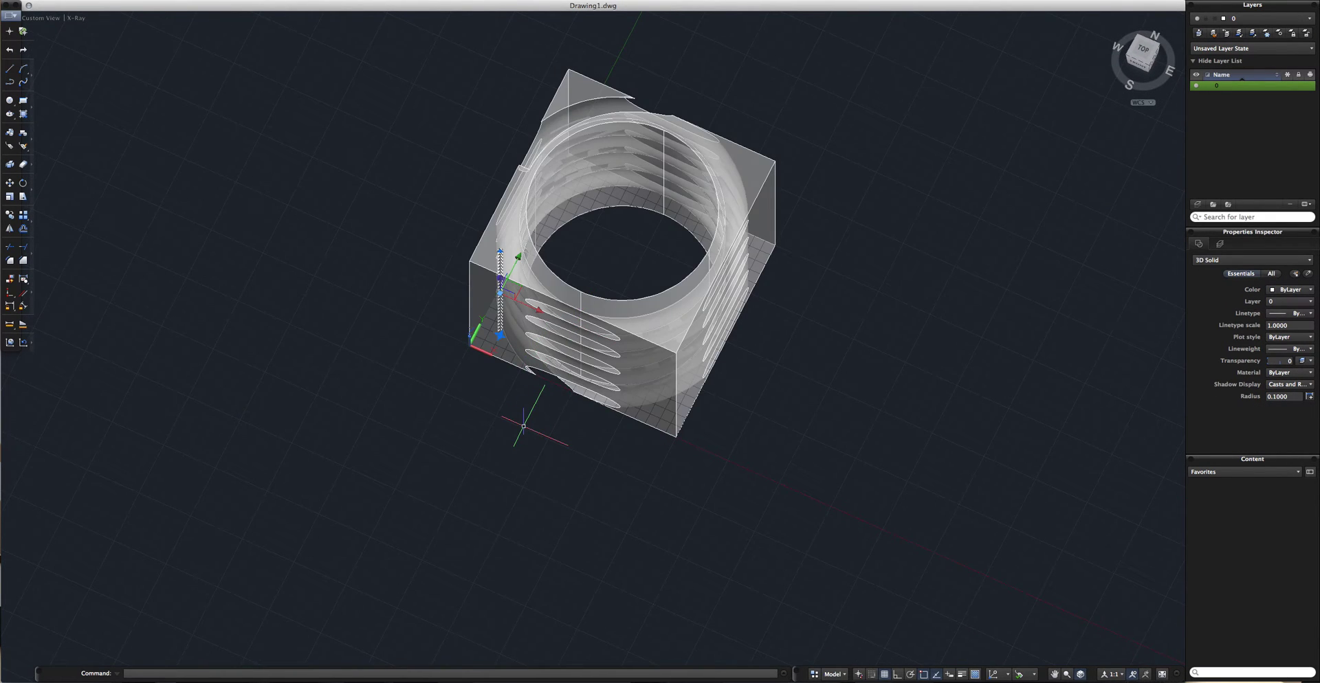
pyautogui.press('Return')
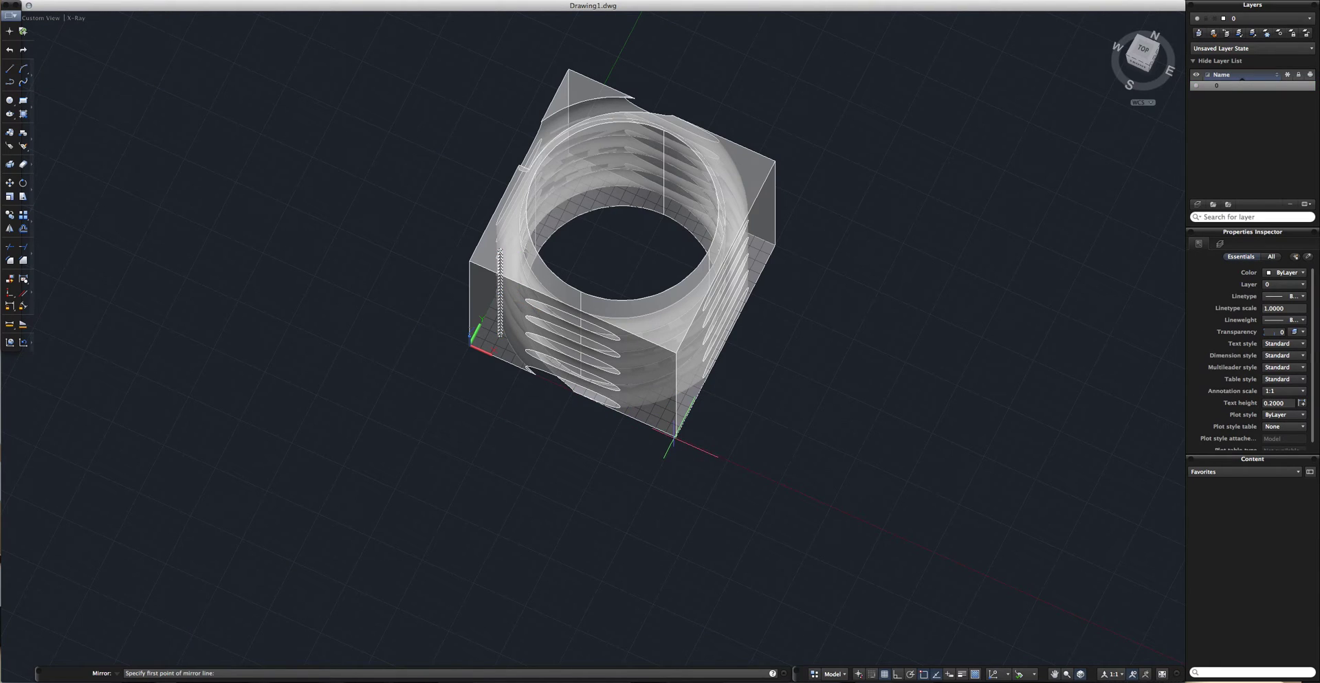
pyautogui.click(675, 437)
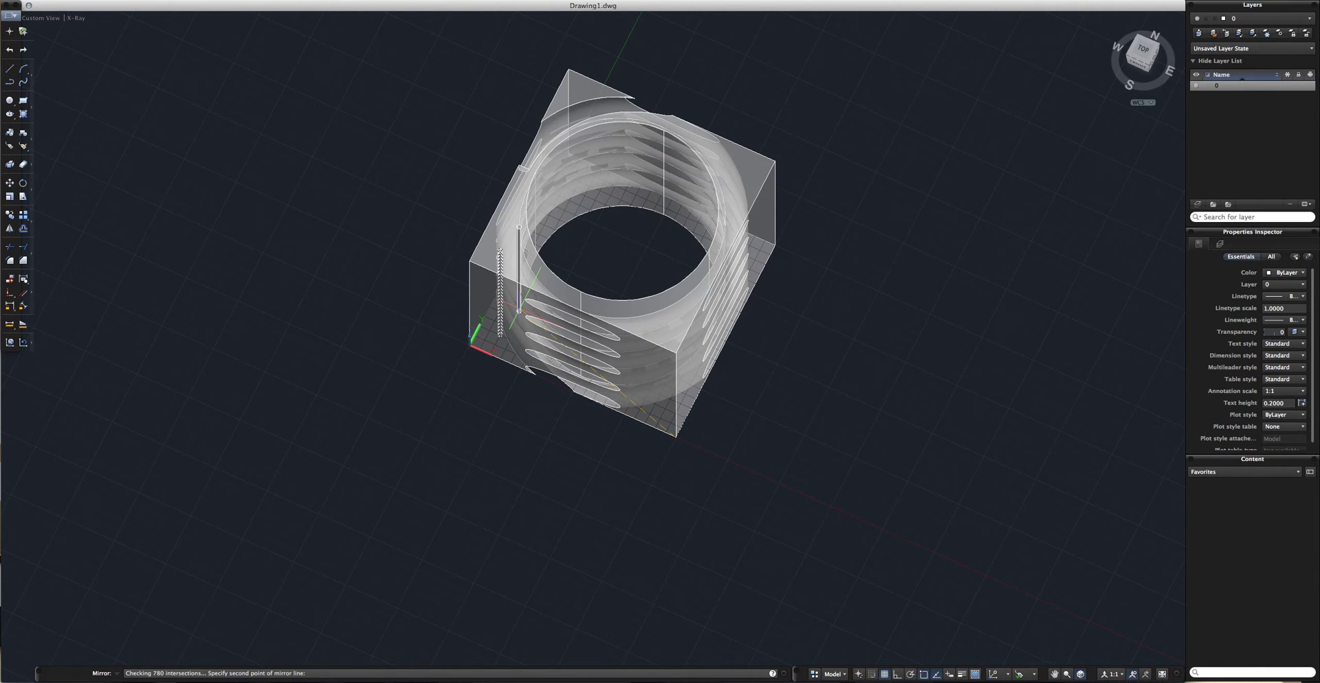
pyautogui.keyDown('shift'); pyautogui.moveTo(759, 288); pyautogui.dragTo(925, 268, button='middle'); pyautogui.keyUp('shift')
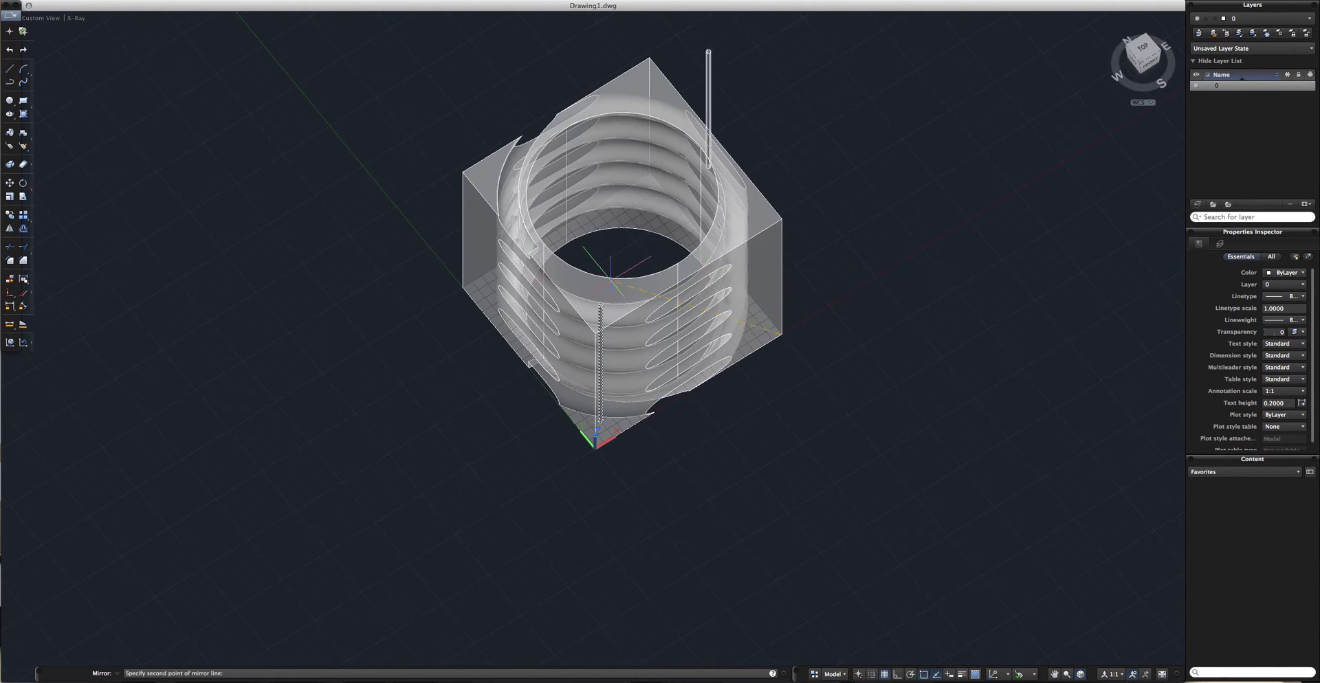
pyautogui.click(463, 287)
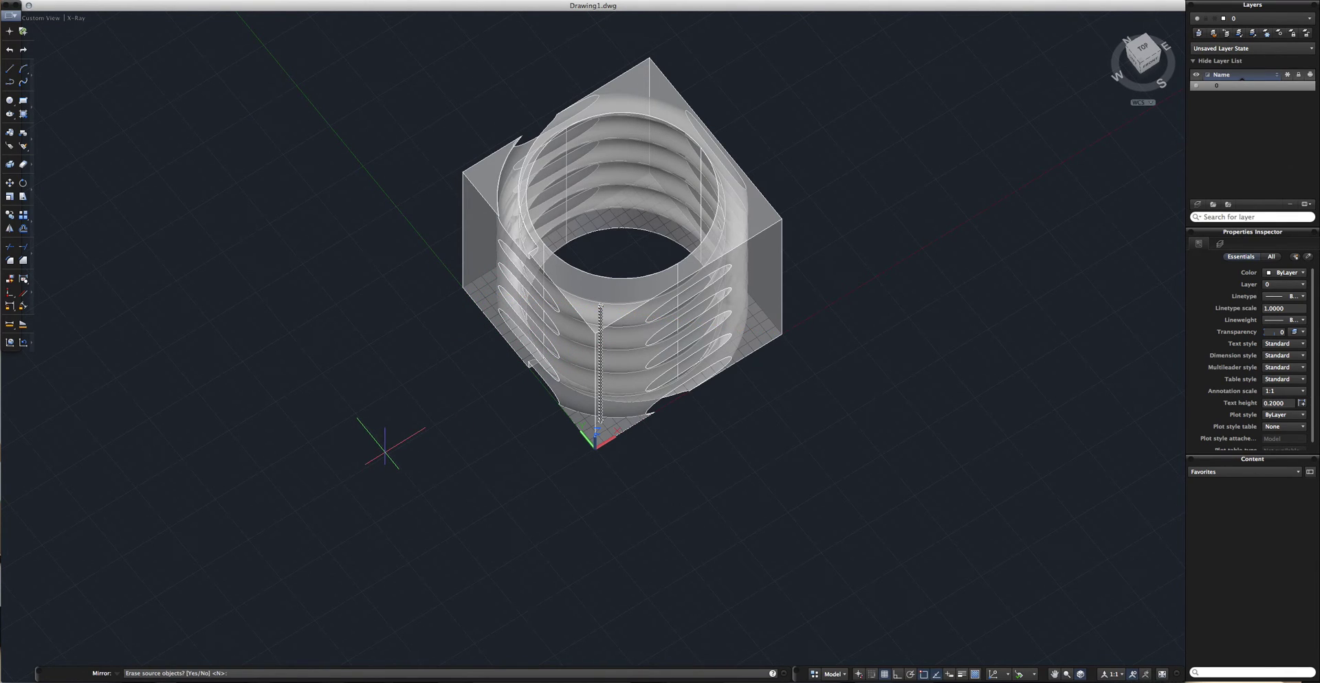
pyautogui.press('Return')
# Step: Subtract both thin corner cylinders from the box to cut two small through holes
pyautogui.keyDown('shift'); pyautogui.moveTo(804, 384); pyautogui.dragTo(692, 286, button='middle'); pyautogui.keyUp('shift')
pyautogui.scroll(3, 766, 406)
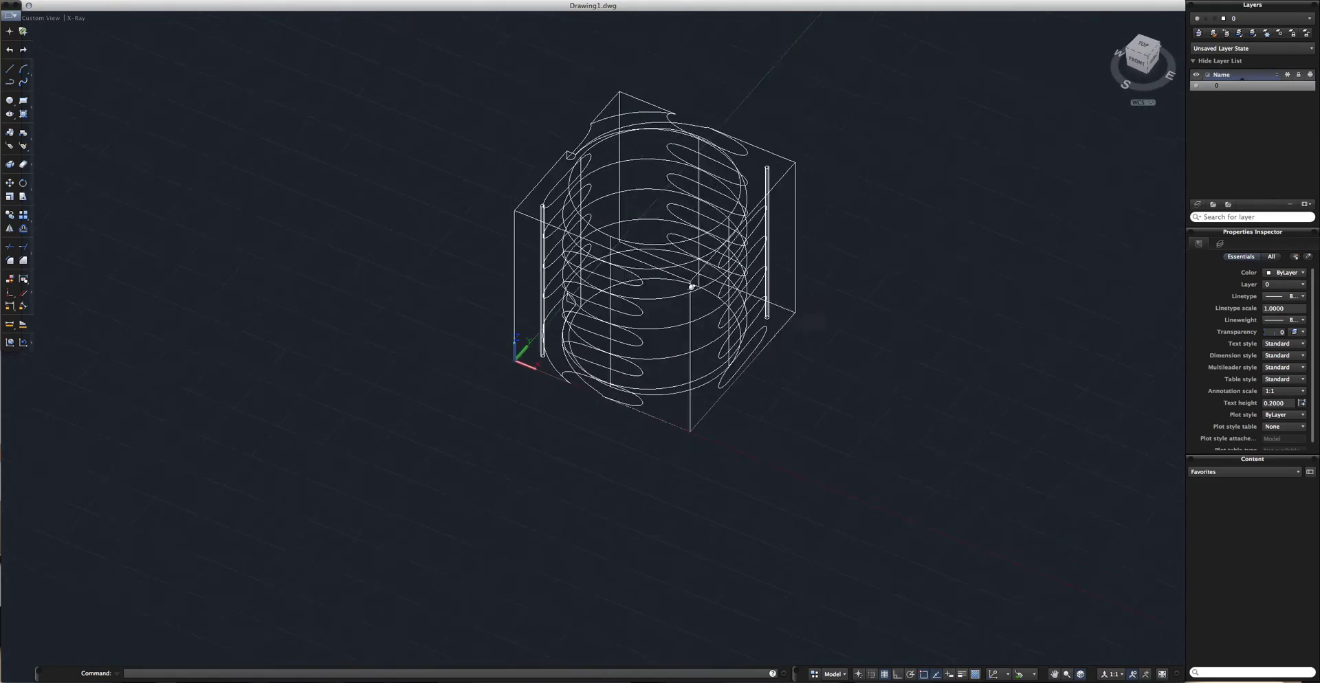
pyautogui.moveTo(506, 253); pyautogui.dragTo(417, 390, button='middle')
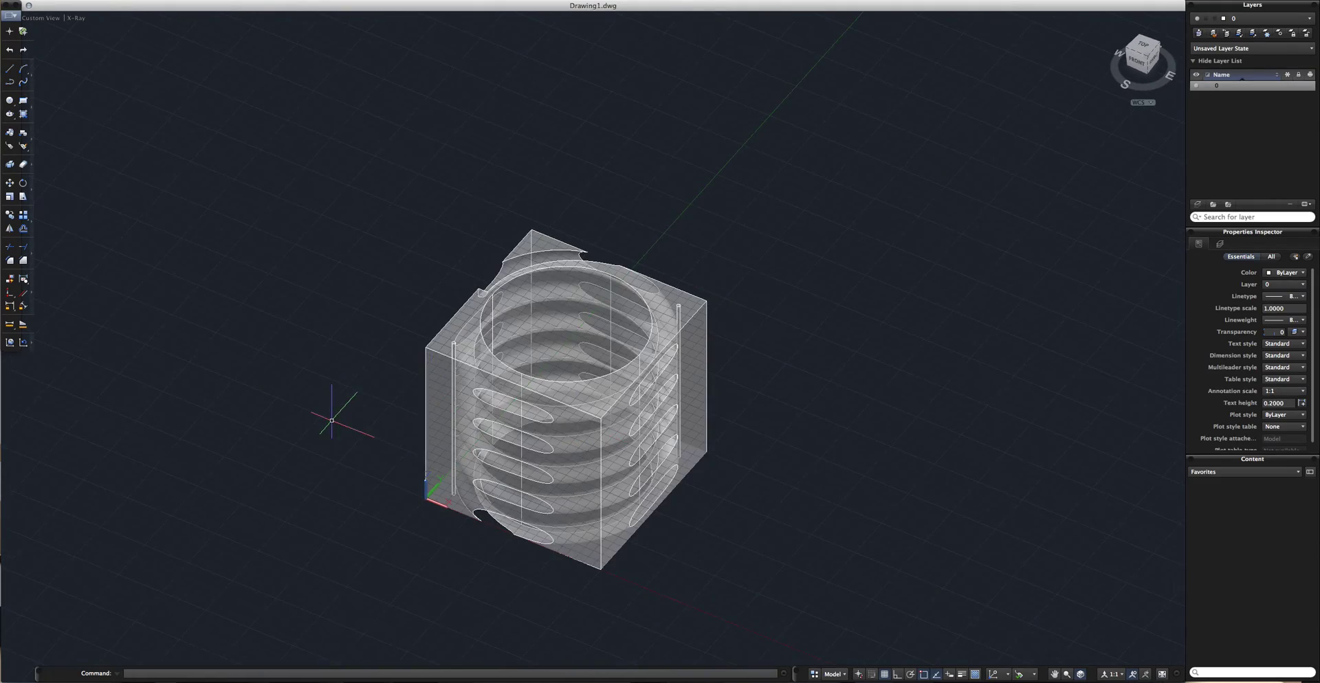
pyautogui.press('Return')
pyautogui.scroll(2, 332, 420)
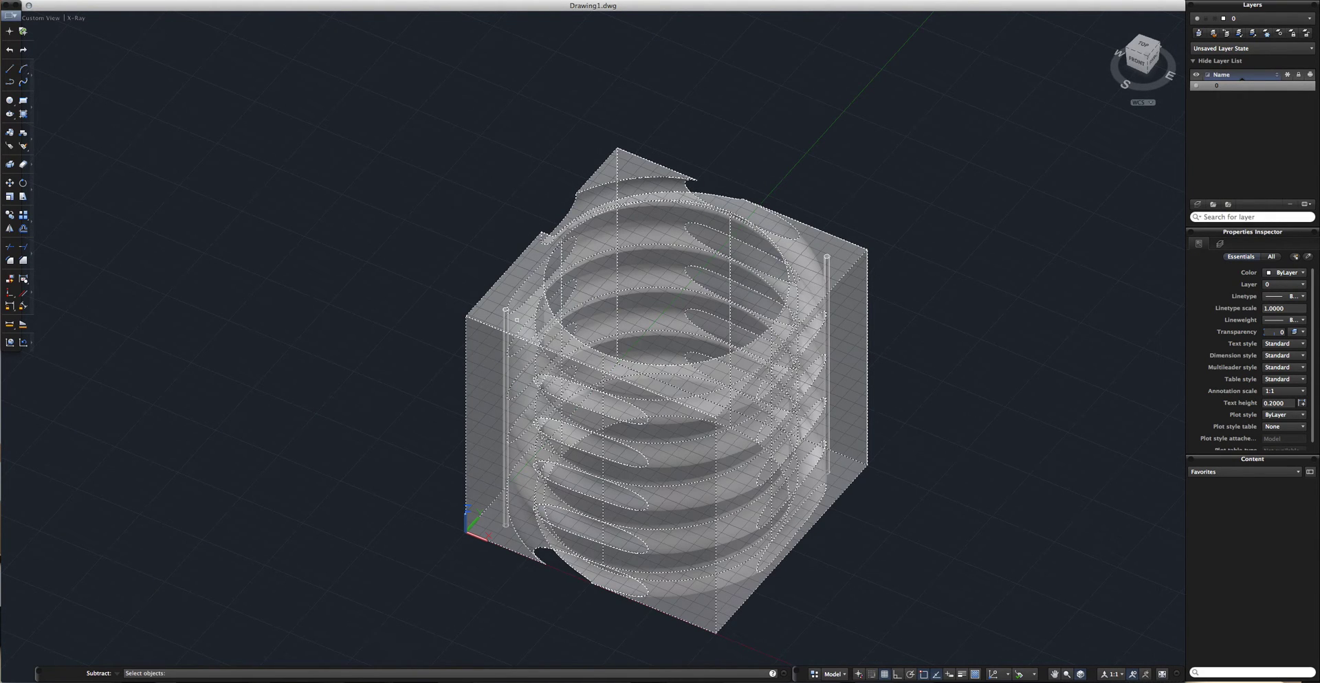
pyautogui.scroll(2, 509, 315)
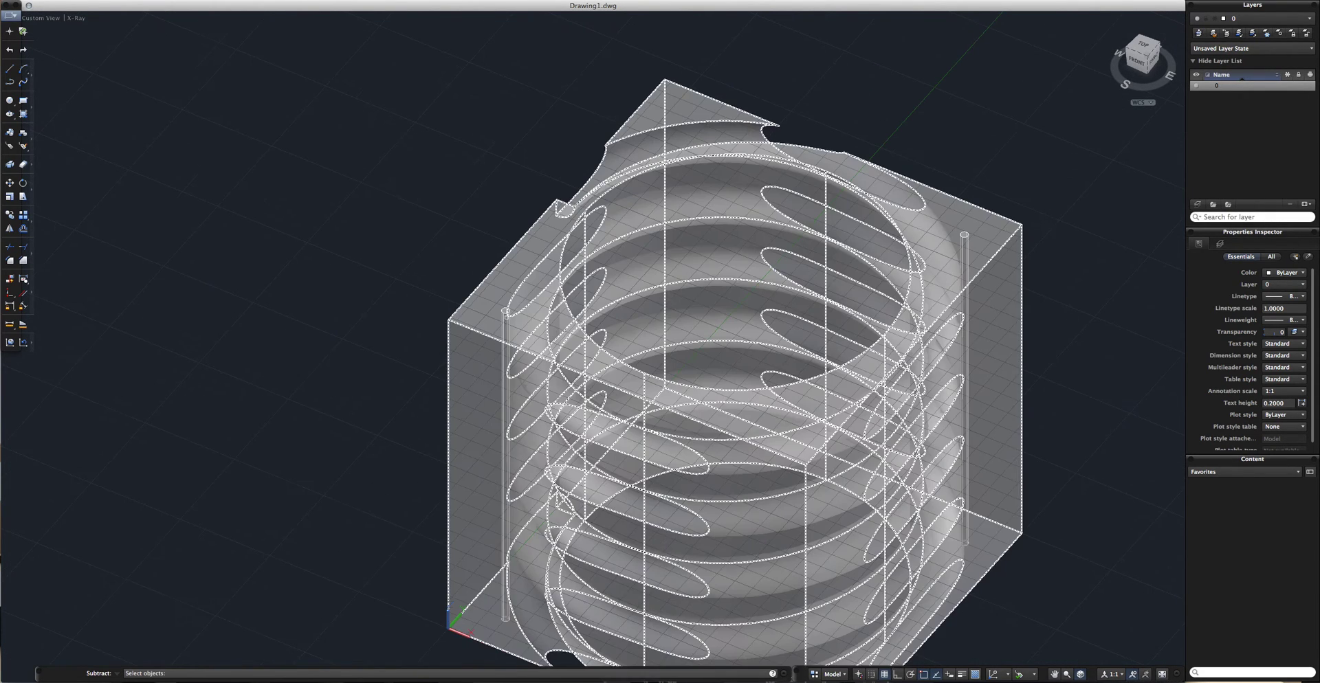
pyautogui.click(505, 313)
pyautogui.click(964, 242)
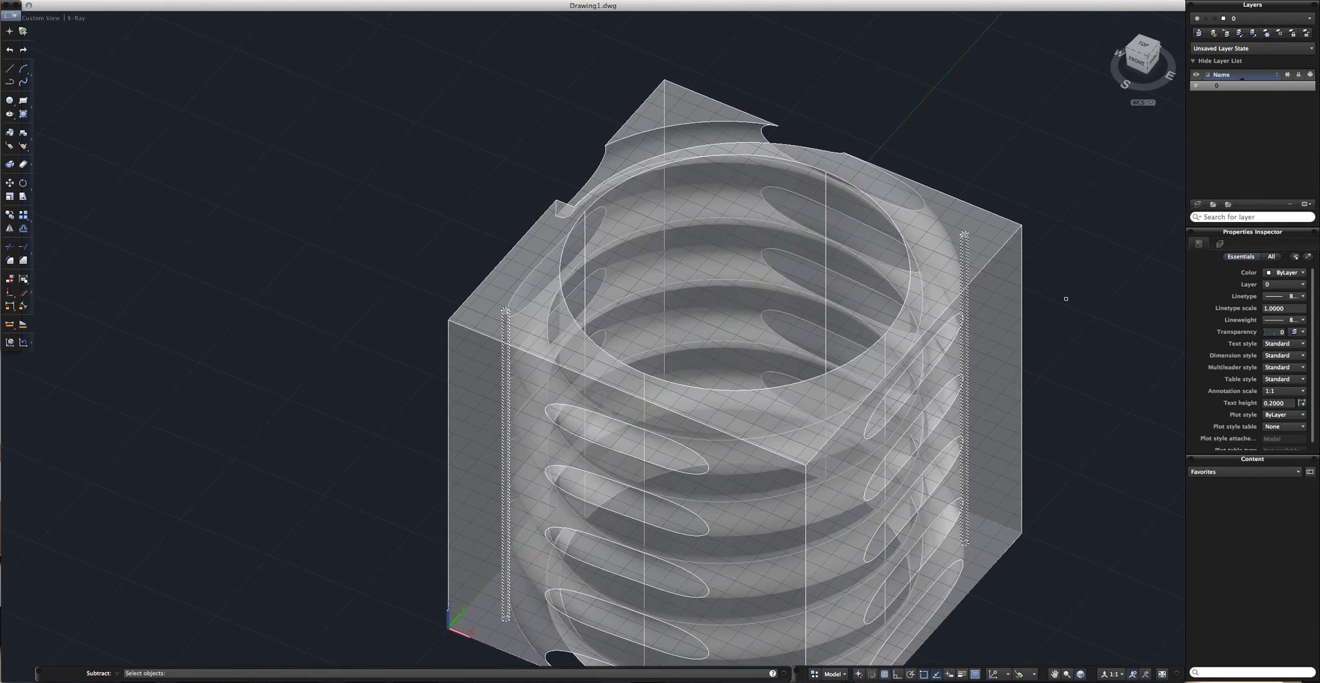
pyautogui.press('Return')
# Step: Set the visual style to Shaded and switch the model view to Perspective projection
pyautogui.scroll(-2, 1053, 304)
pyautogui.keyDown('shift'); pyautogui.moveTo(1051, 304); pyautogui.dragTo(1058, 431, button='middle'); pyautogui.keyUp('shift')
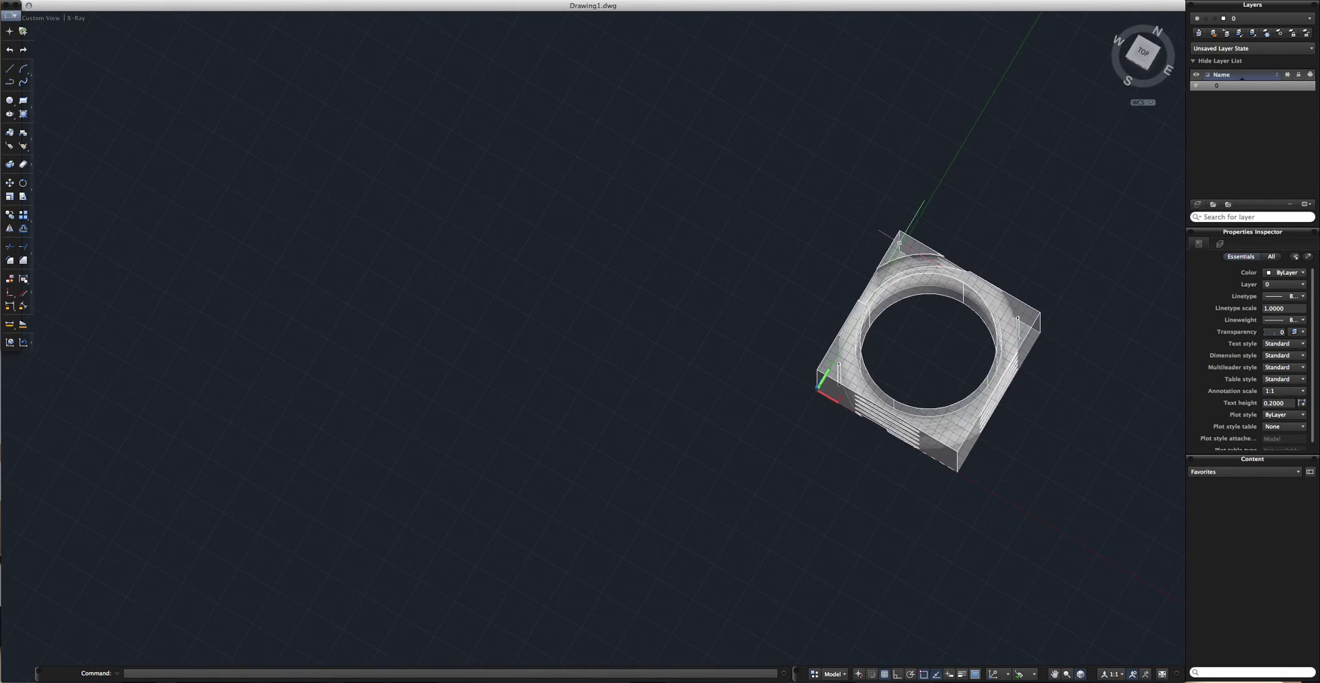
pyautogui.click(74, 18)
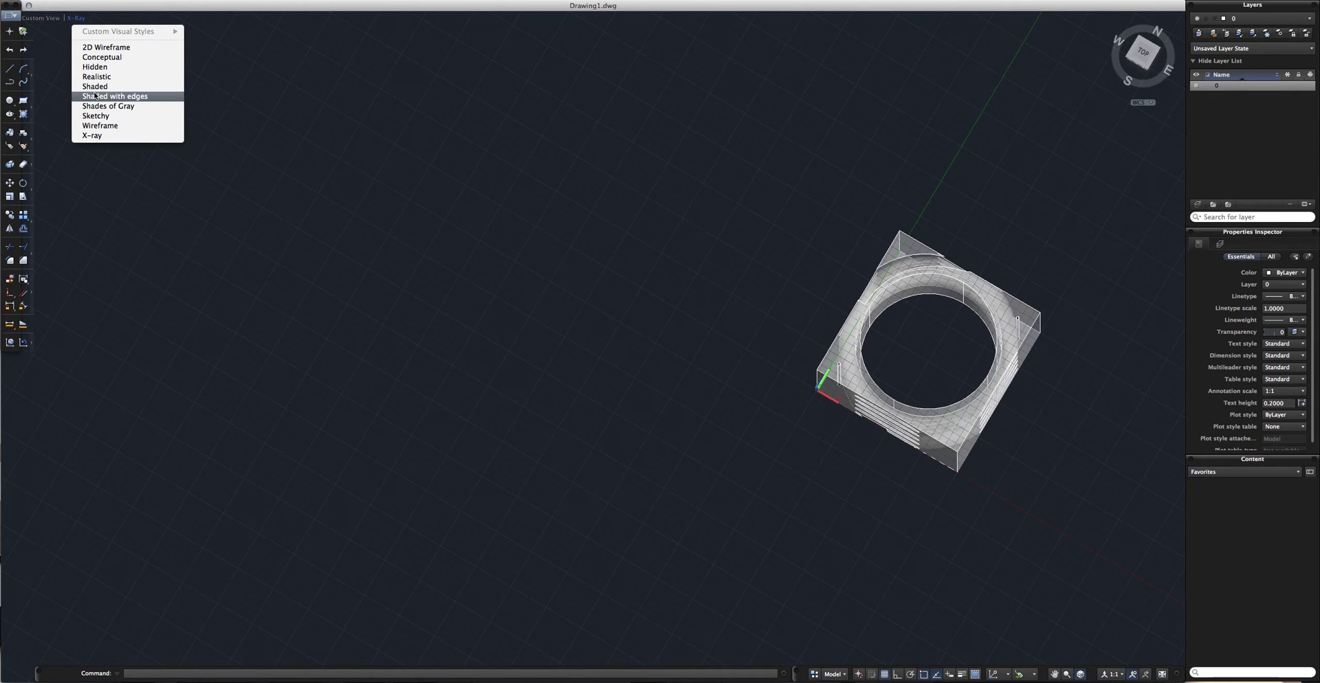
pyautogui.click(96, 95)
pyautogui.click(37, 19)
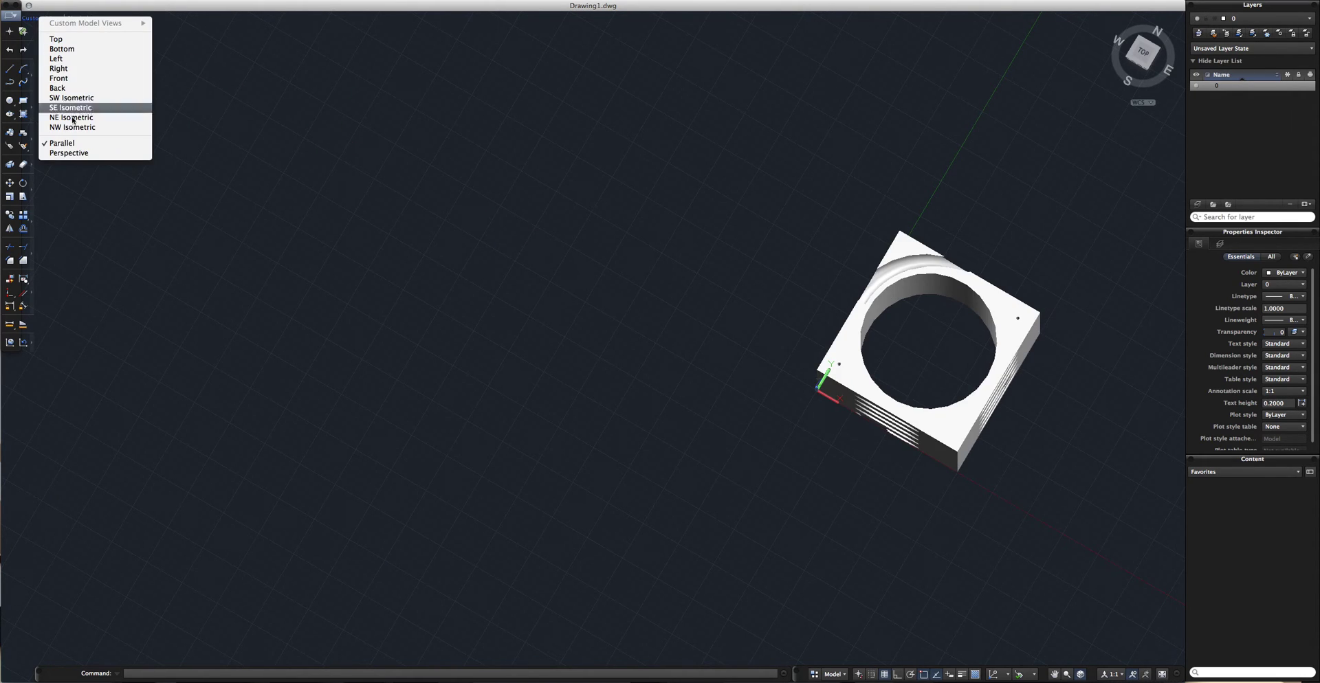
pyautogui.click(62, 154)
# Step: Orbit around the finished box to examine the central bore, helical channel openings and the two corner holes
pyautogui.keyDown('shift'); pyautogui.moveTo(711, 332); pyautogui.dragTo(693, 161, button='middle'); pyautogui.keyUp('shift')
pyautogui.keyDown('shift'); pyautogui.moveTo(874, 323); pyautogui.dragTo(855, 237, button='middle'); pyautogui.keyUp('shift')
pyautogui.keyDown('shift'); pyautogui.moveTo(1006, 316); pyautogui.dragTo(1069, 320, button='middle'); pyautogui.keyUp('shift')
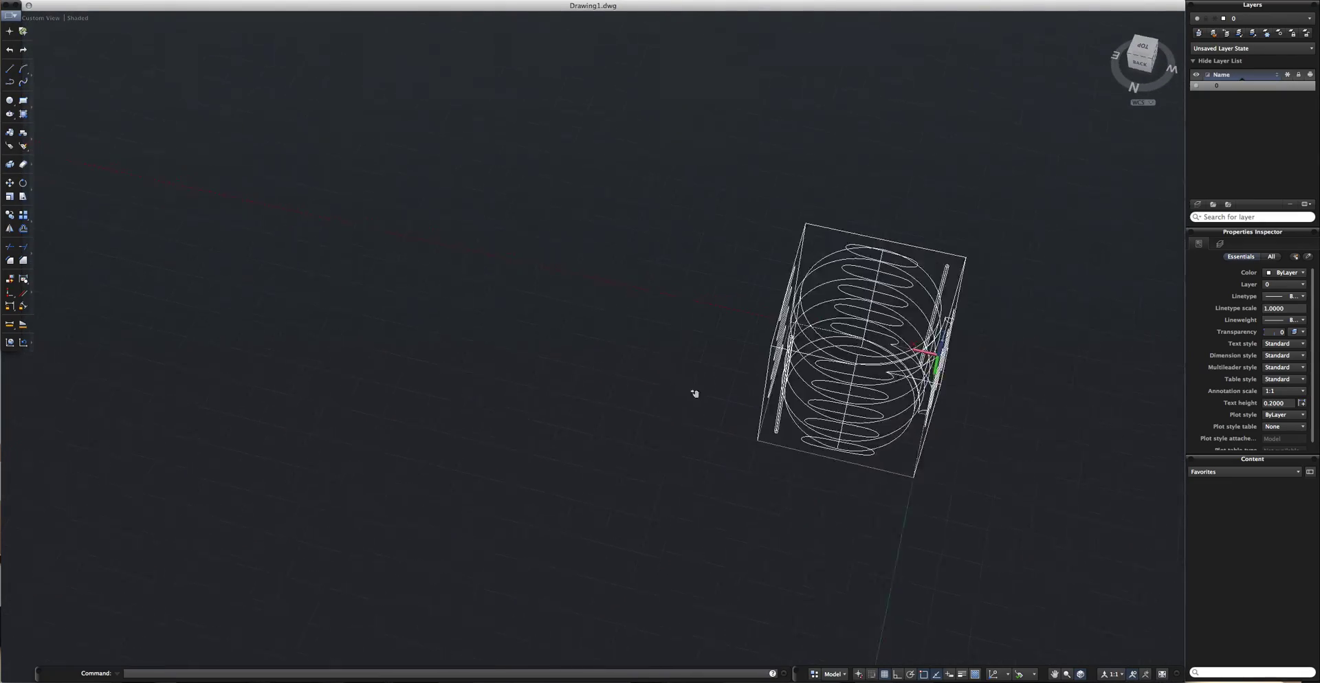
pyautogui.keyDown('shift'); pyautogui.moveTo(694, 393); pyautogui.dragTo(674, 289, button='middle'); pyautogui.keyUp('shift')
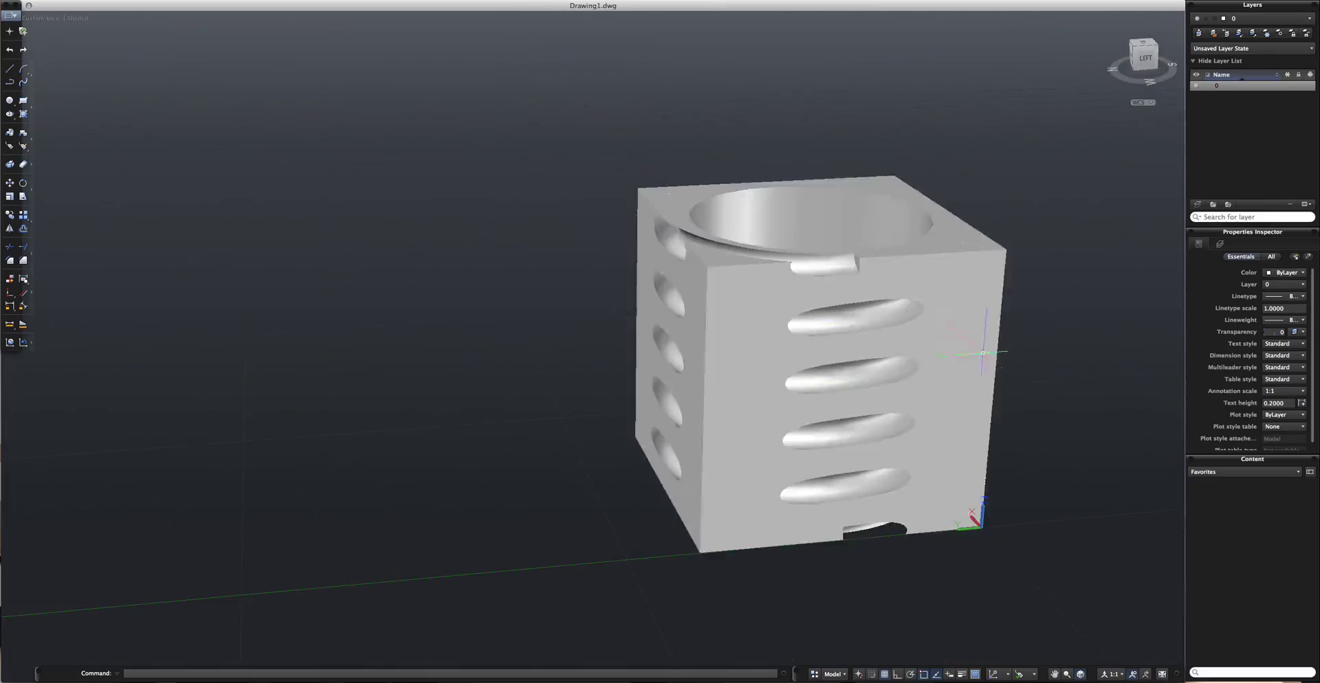
pyautogui.moveTo(983, 353)
pyautogui.keyDown('shift'); pyautogui.mouseDown(button='middle')
pyautogui.moveTo(918, 295)
pyautogui.moveTo(893, 481)
pyautogui.moveTo(1009, 387)
pyautogui.moveTo(1016, 443)
pyautogui.moveTo(1035, 457)
pyautogui.moveTo(1038, 412)
pyautogui.moveTo(1028, 485)
pyautogui.moveTo(1004, 369)
pyautogui.moveTo(1061, 410)
pyautogui.moveTo(963, 367)
pyautogui.moveTo(772, 333)
pyautogui.moveTo(922, 353)
pyautogui.moveTo(921, 374)
pyautogui.mouseUp(button='middle'); pyautogui.keyUp('shift')
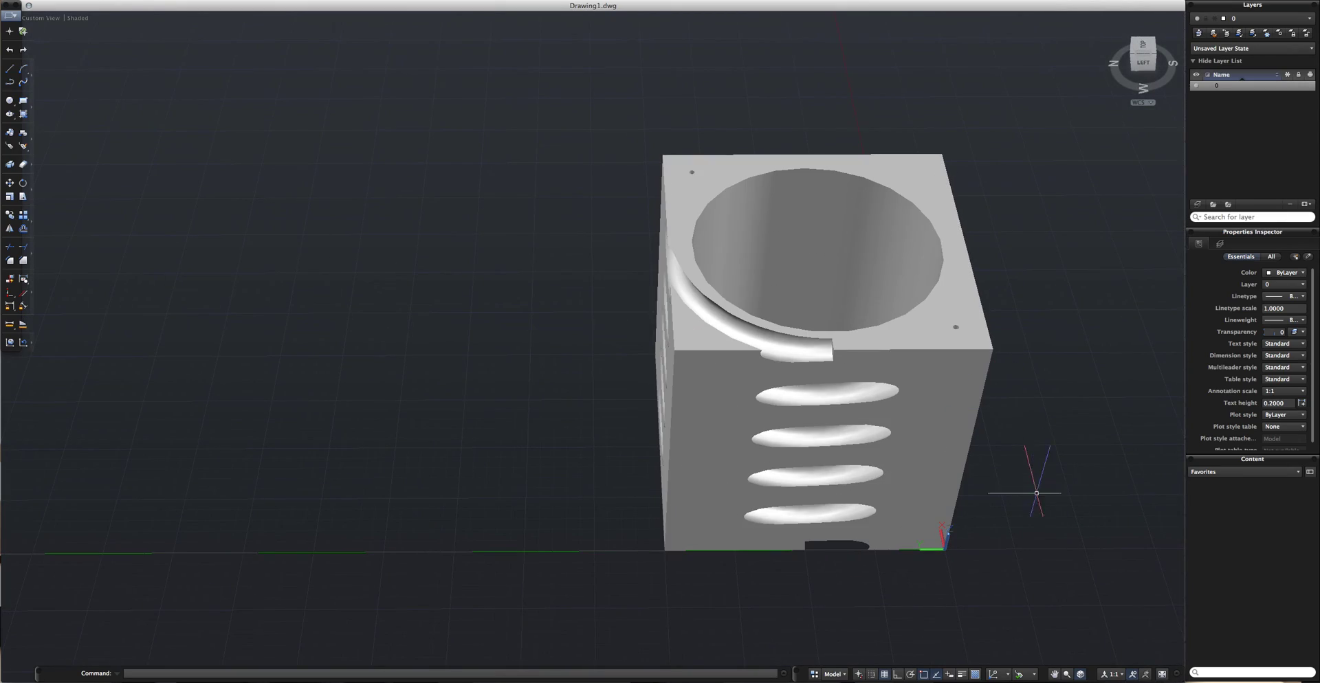
pyautogui.moveTo(1031, 485)
pyautogui.keyDown('shift'); pyautogui.mouseDown(button='middle')
pyautogui.moveTo(1066, 489)
pyautogui.moveTo(916, 483)
pyautogui.moveTo(928, 500)
pyautogui.mouseUp(button='middle'); pyautogui.keyUp('shift')
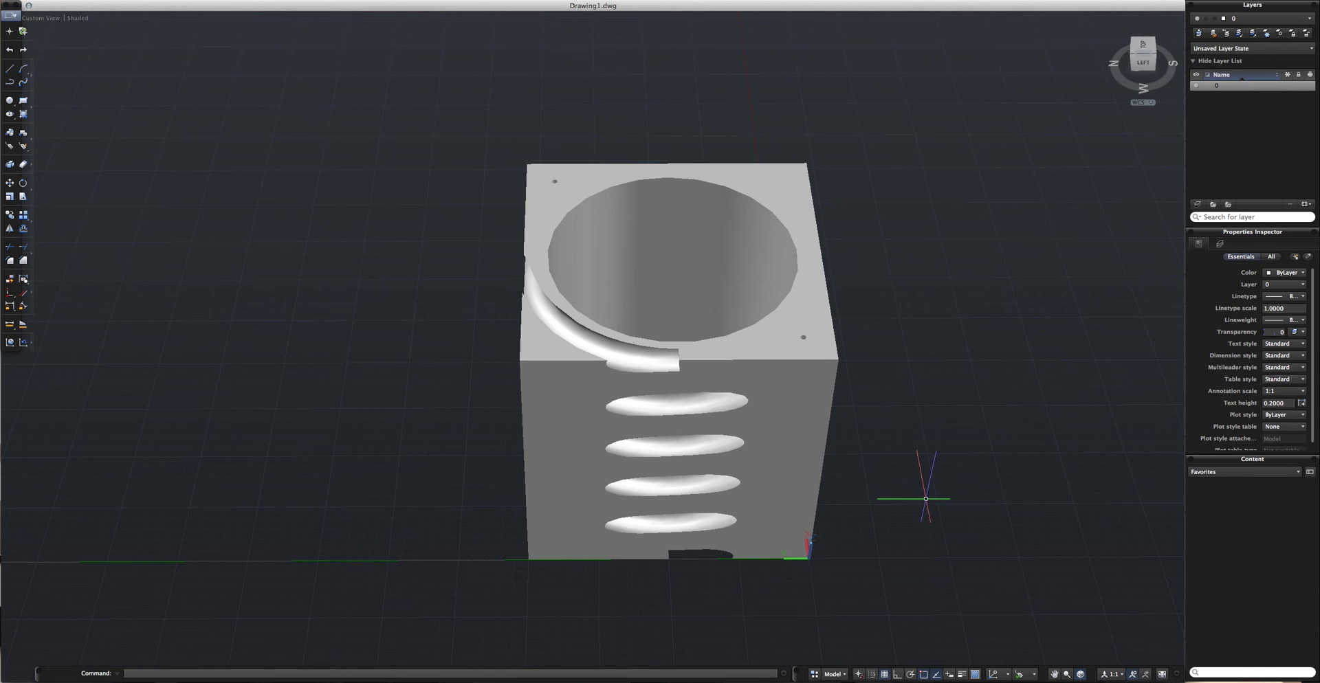
pyautogui.moveTo(923, 498)
pyautogui.keyDown('shift'); pyautogui.mouseDown(button='middle')
pyautogui.moveTo(851, 456)
pyautogui.moveTo(928, 480)
pyautogui.mouseUp(button='middle'); pyautogui.keyUp('shift')
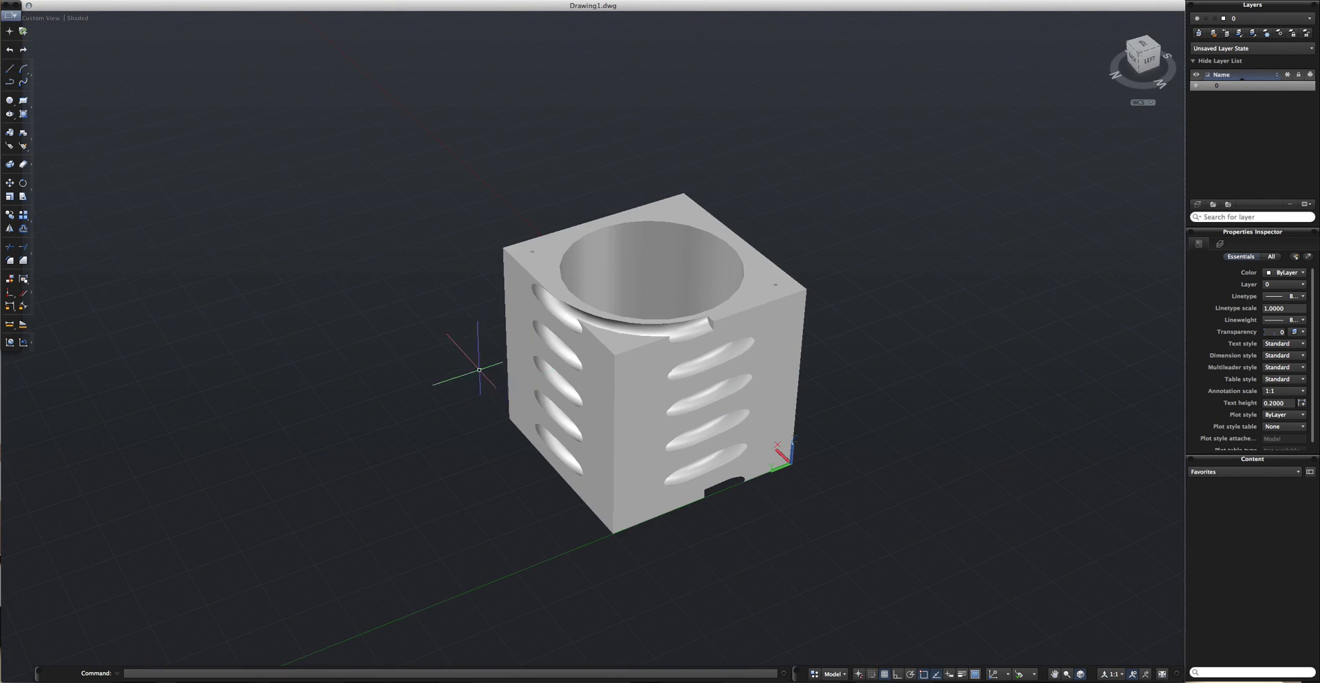